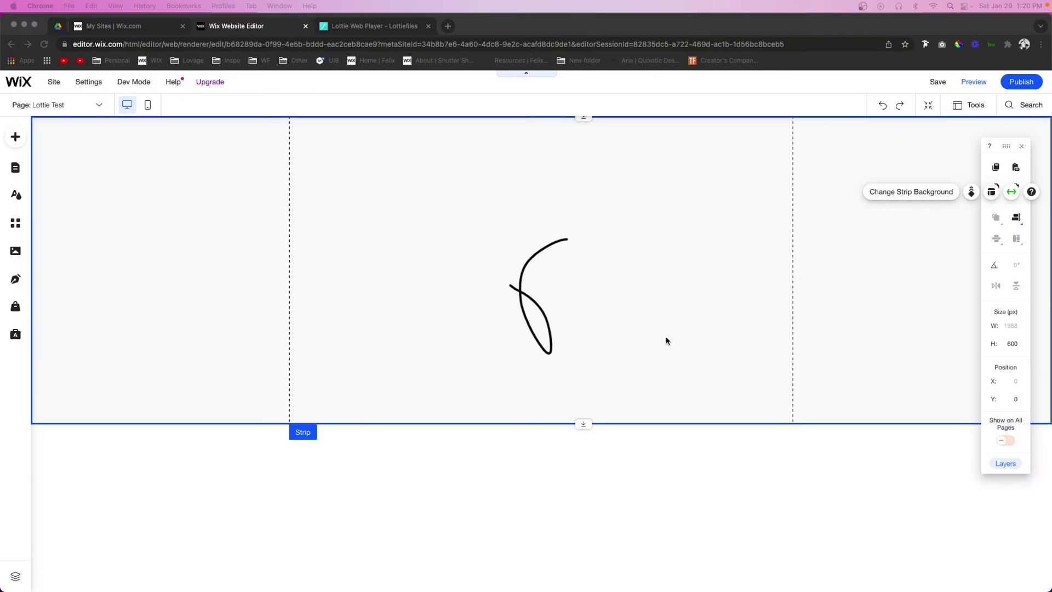
- Add a blank strip 600 px tall below the hummingbird strip
left_click(839, 266)
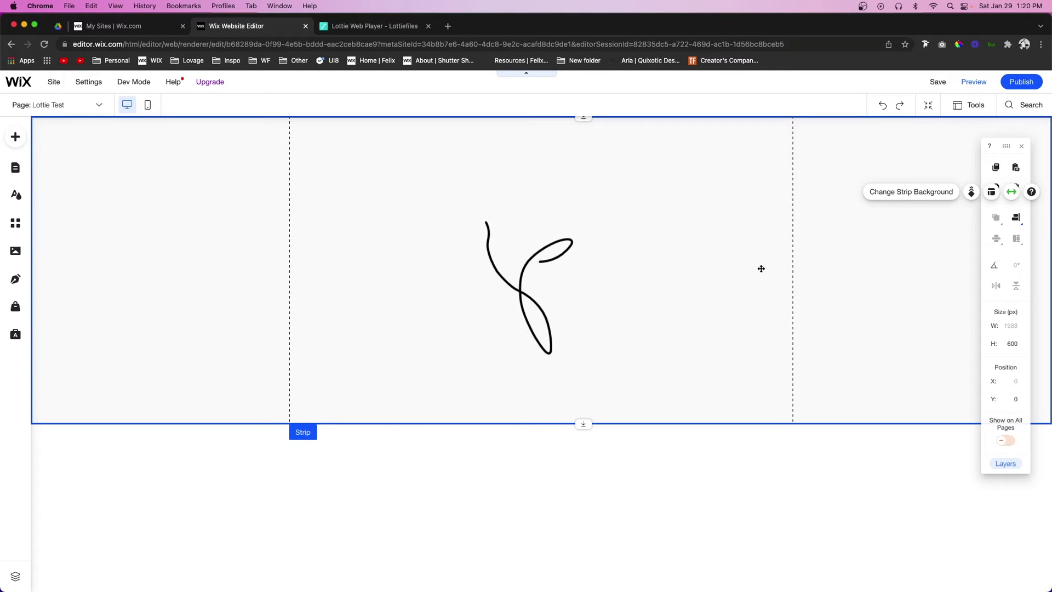
left_click(543, 423)
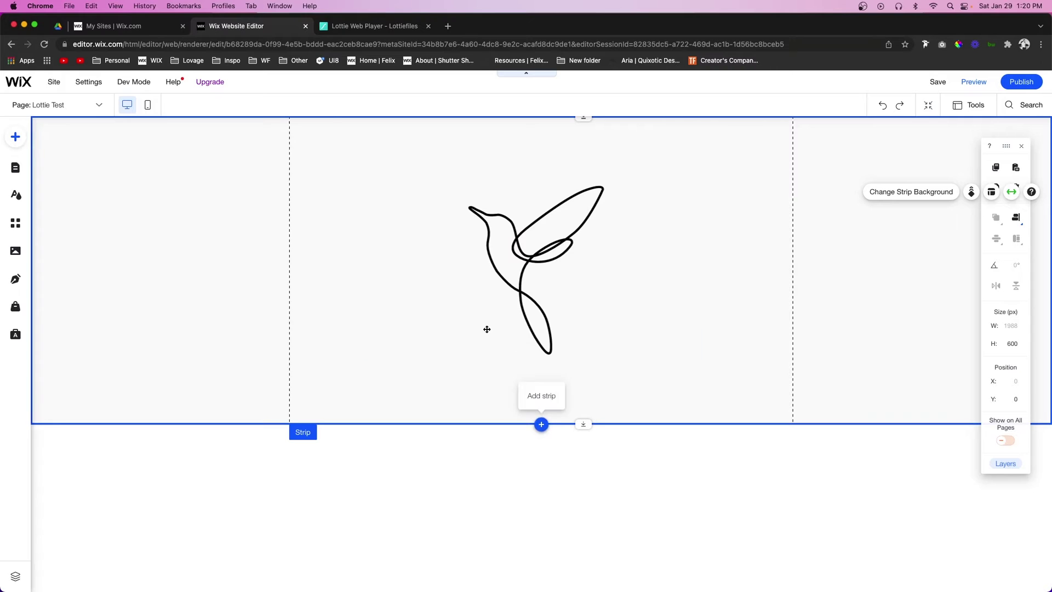
left_click(265, 275)
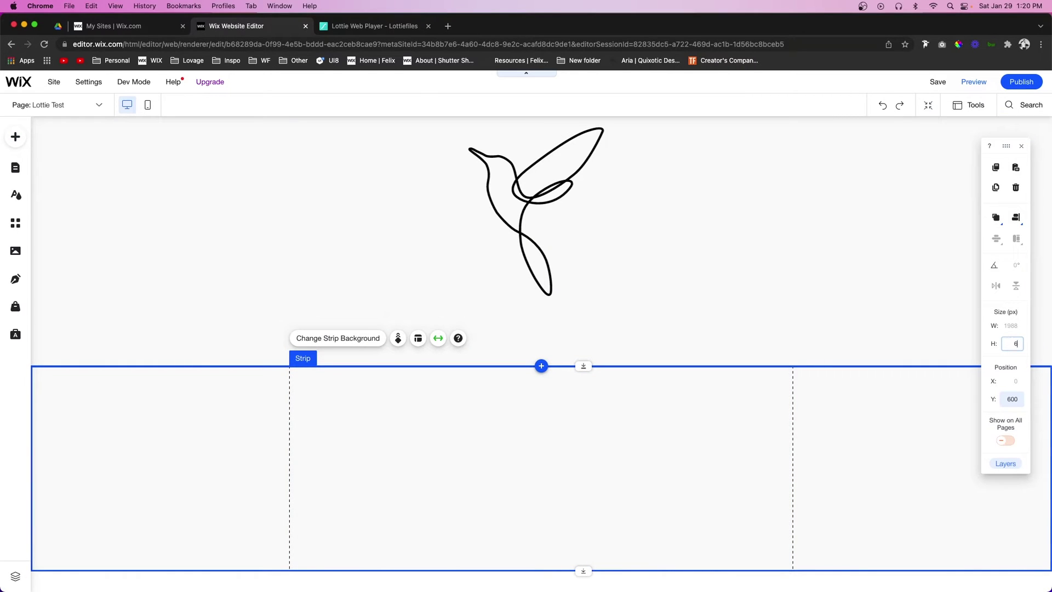
key("Return")
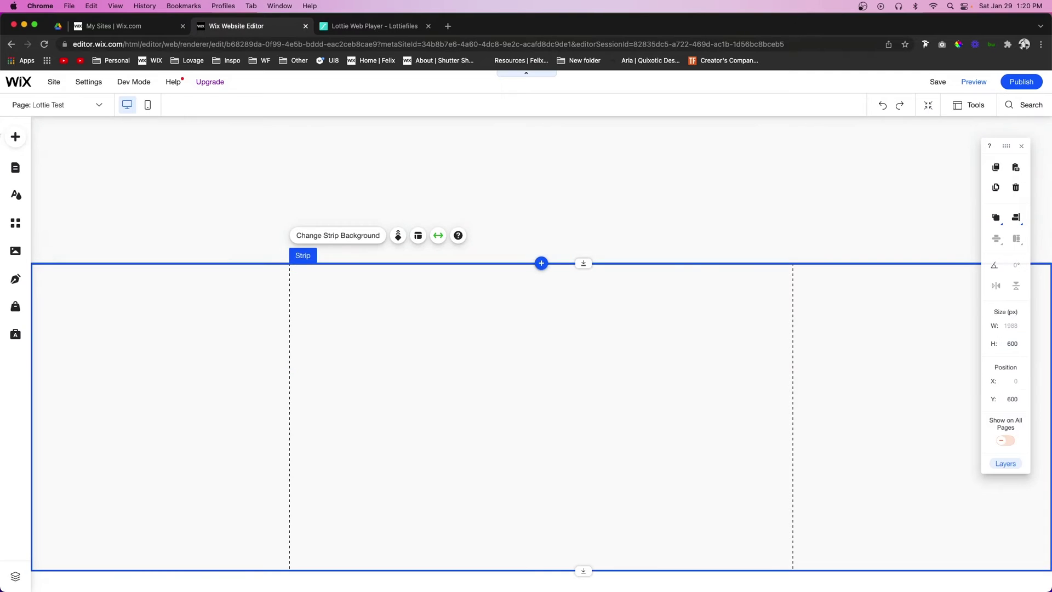
- Add a custom element from Embed and drag it down into the new strip
left_click(18, 141)
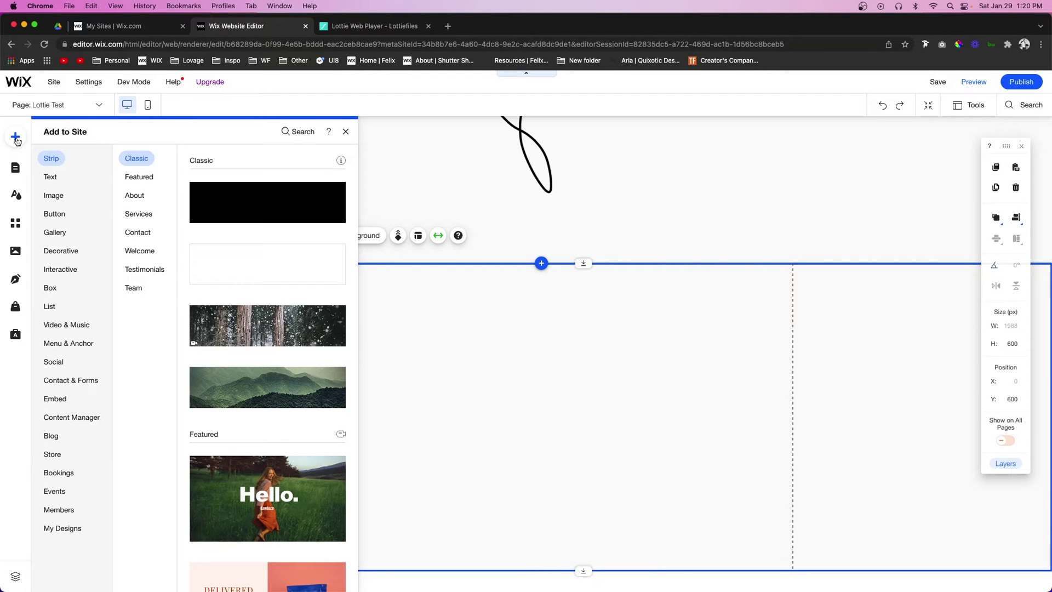
left_click(70, 326)
left_click(54, 399)
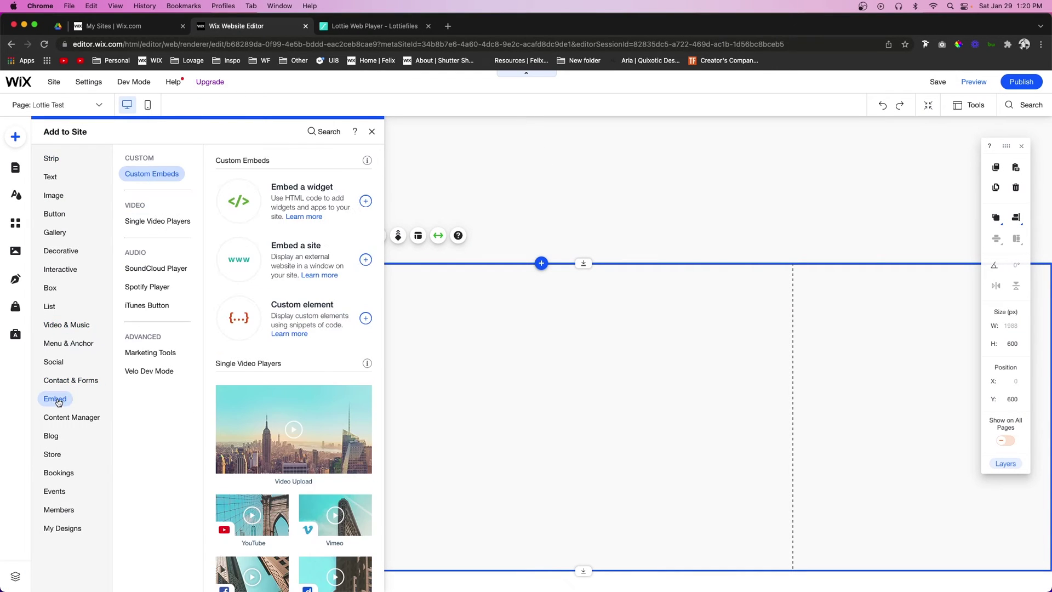
left_click(286, 323)
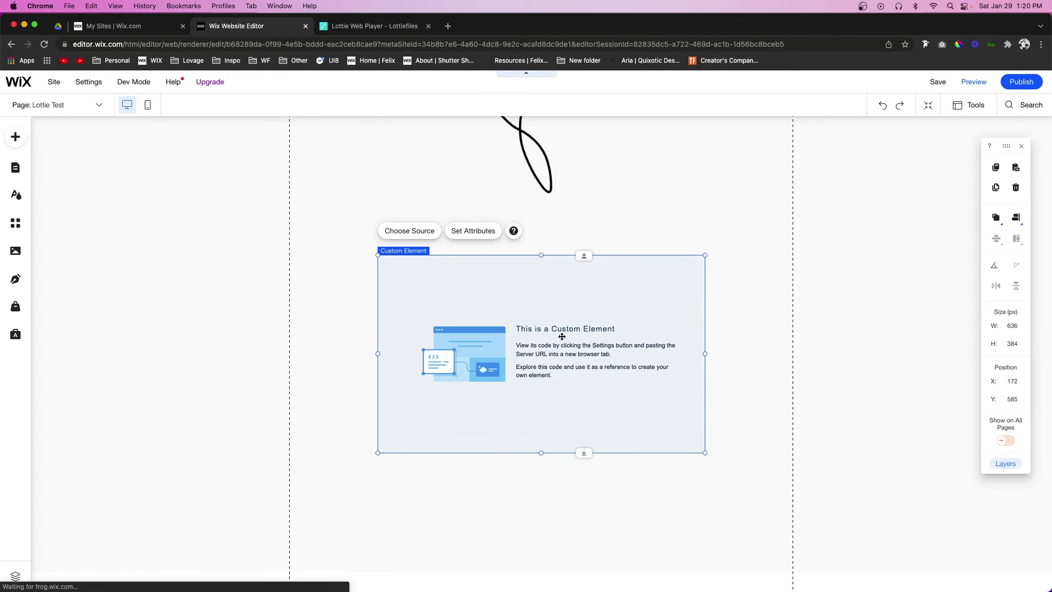
left_click_drag(556, 331, 560, 404)
- Browse LottieFiles' featured animations and open Settings Sliders in the Lottie Web Player
key("ctrl+Tab")
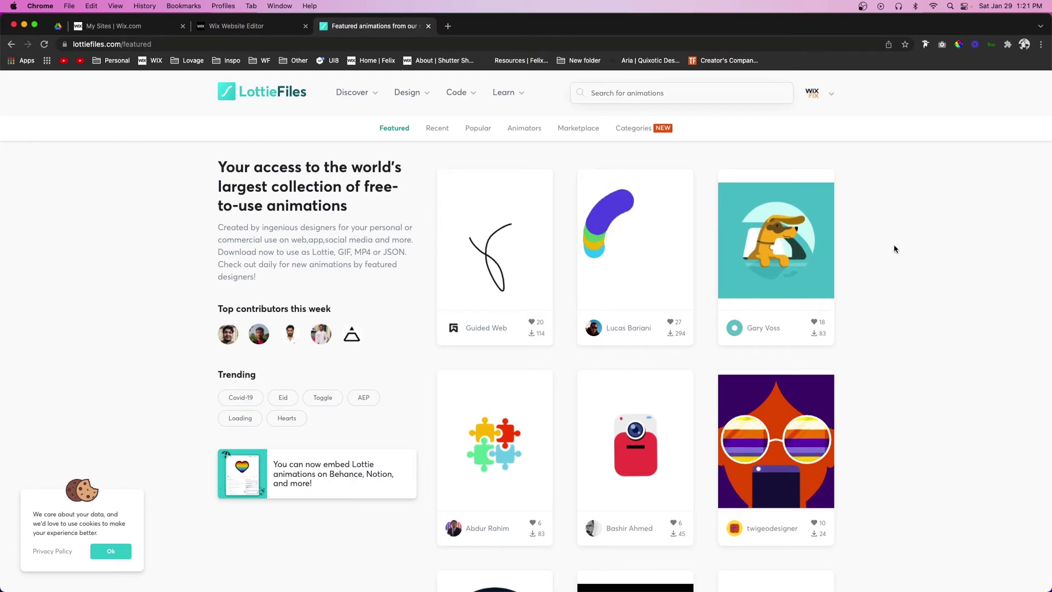
scroll(894, 248, "down", 3)
scroll(894, 248, "down", 15)
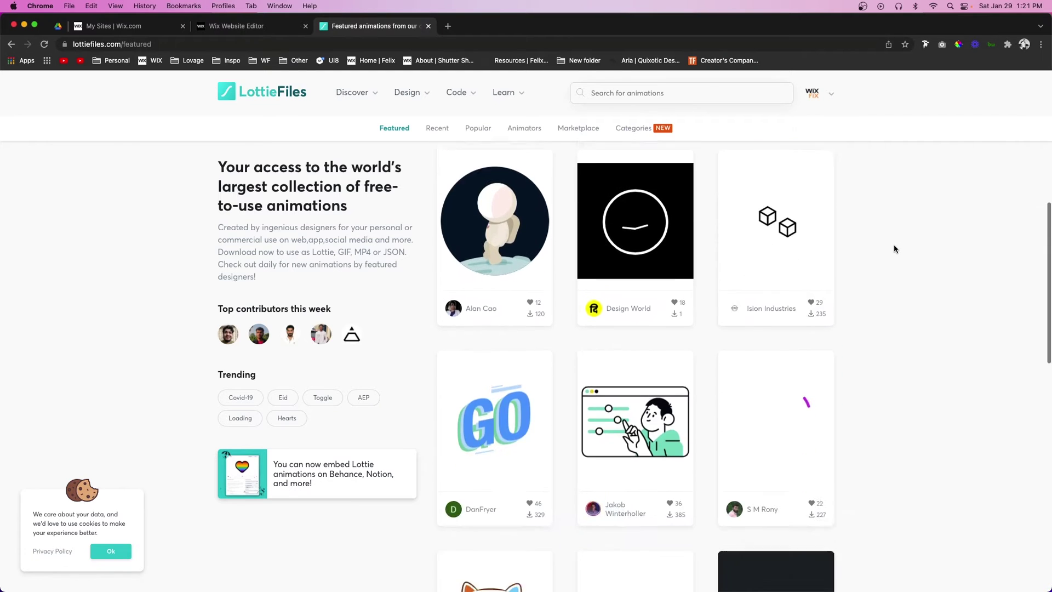
scroll(894, 249, "down", 3)
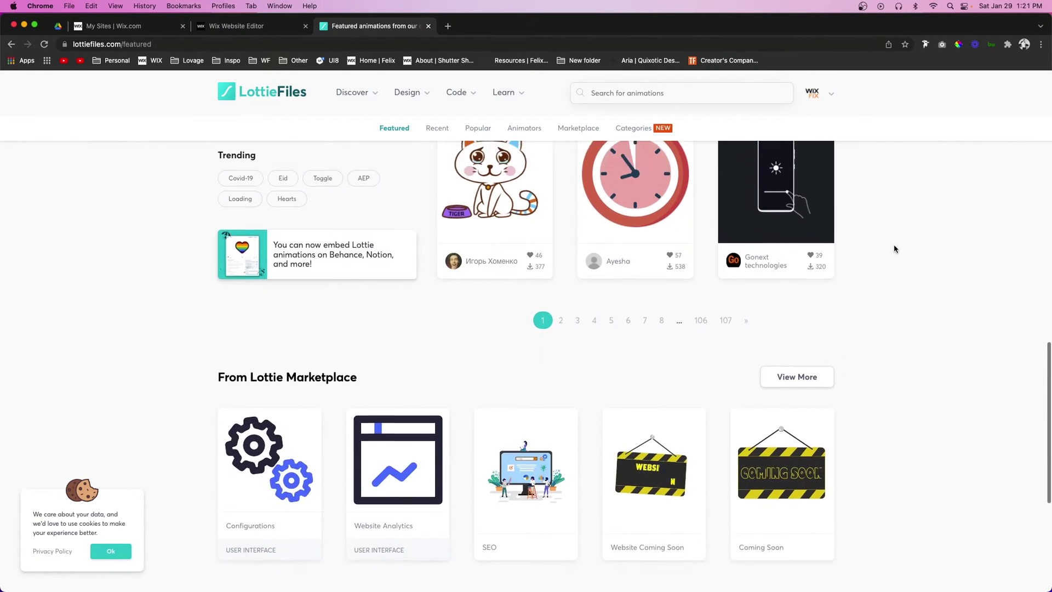
scroll(894, 249, "up", 8)
scroll(894, 248, "up", 3)
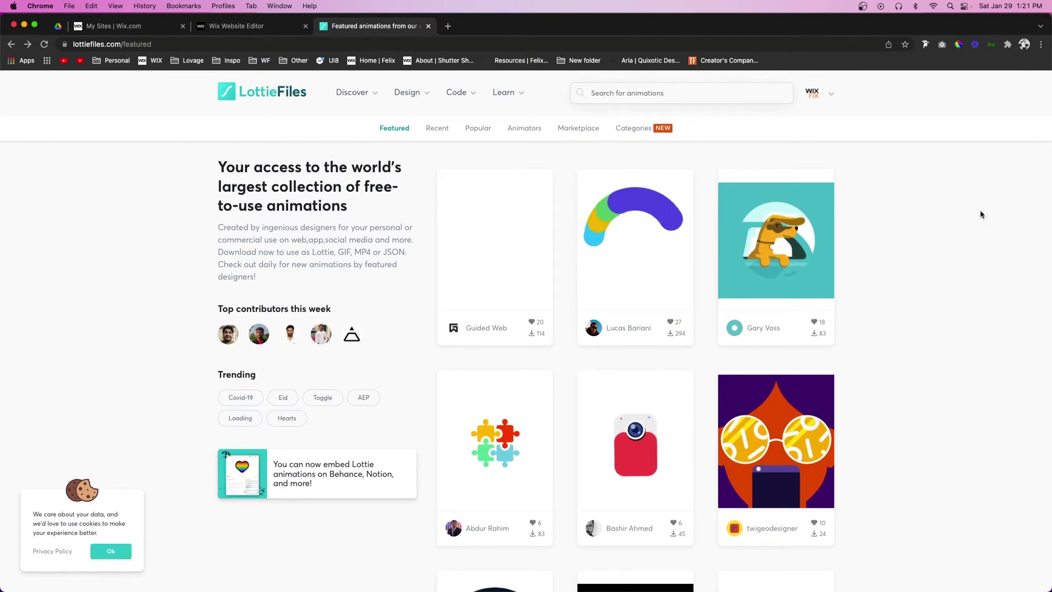
scroll(919, 200, "down", 2)
scroll(919, 200, "down", 5)
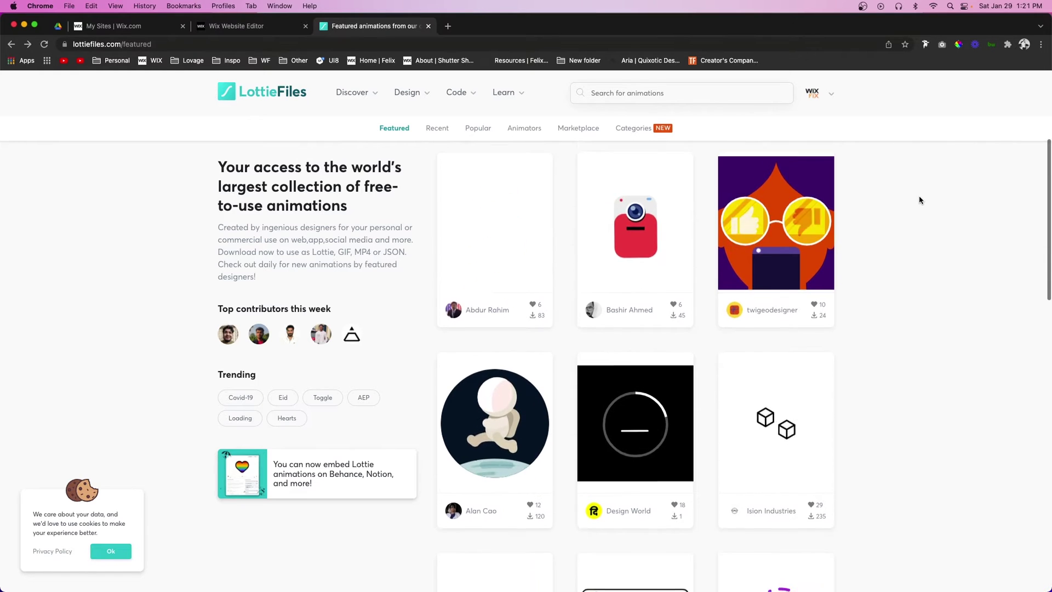
scroll(917, 205, "down", 1)
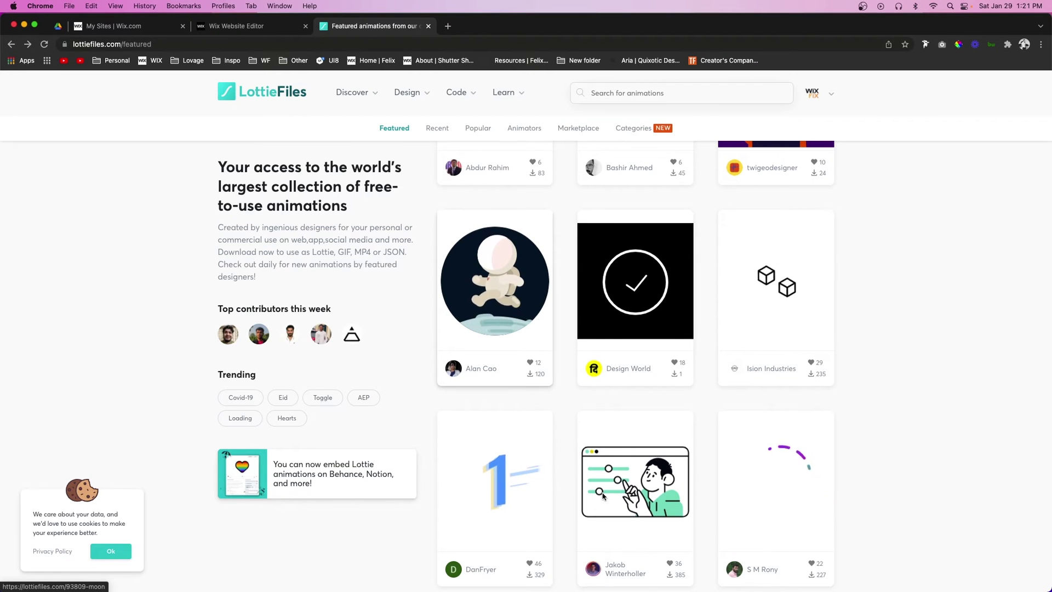
left_click(628, 496)
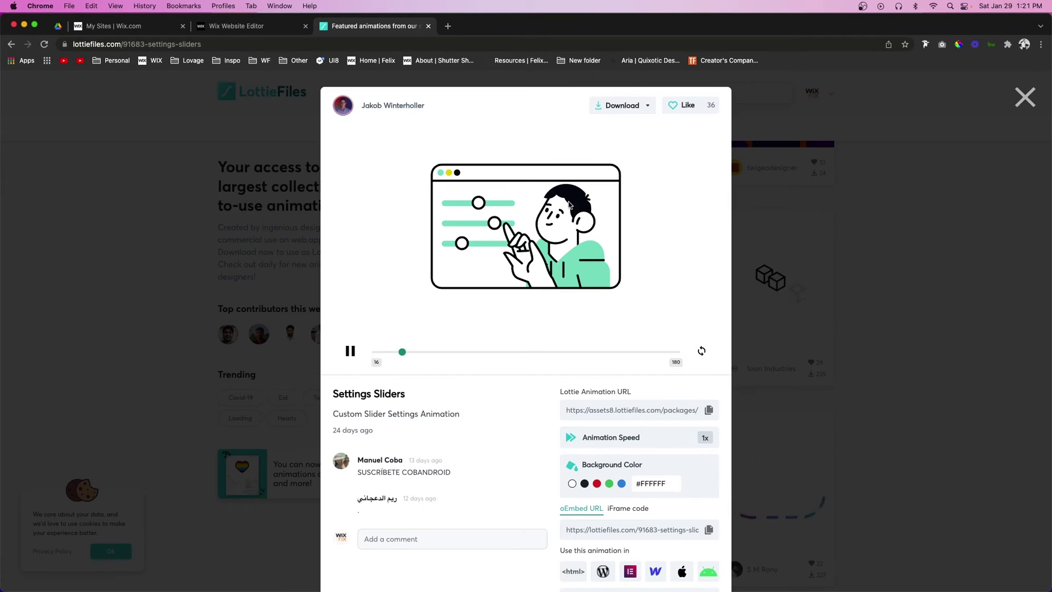
scroll(582, 433, "down", 5)
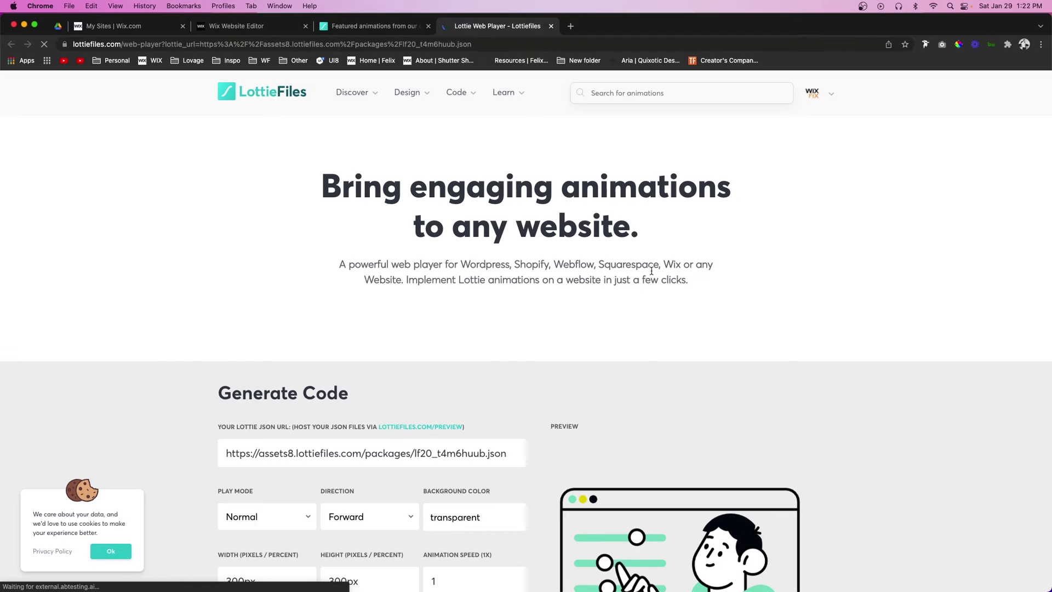
- Copy the unpkg lottie-player script URL from the Generated Code and go back to Wix
scroll(587, 272, "down", 3)
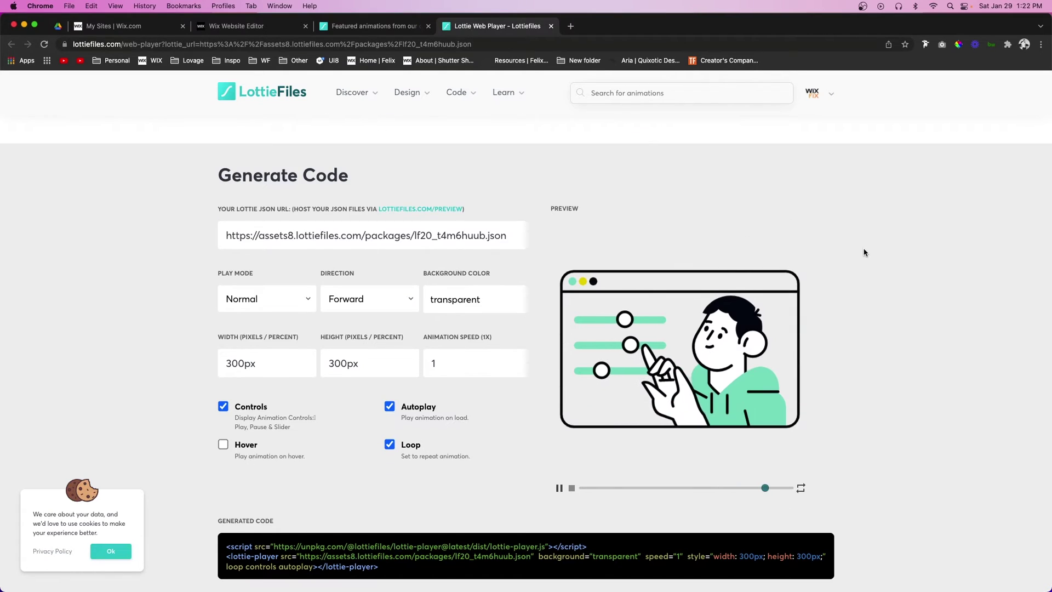
scroll(679, 334, "down", 3)
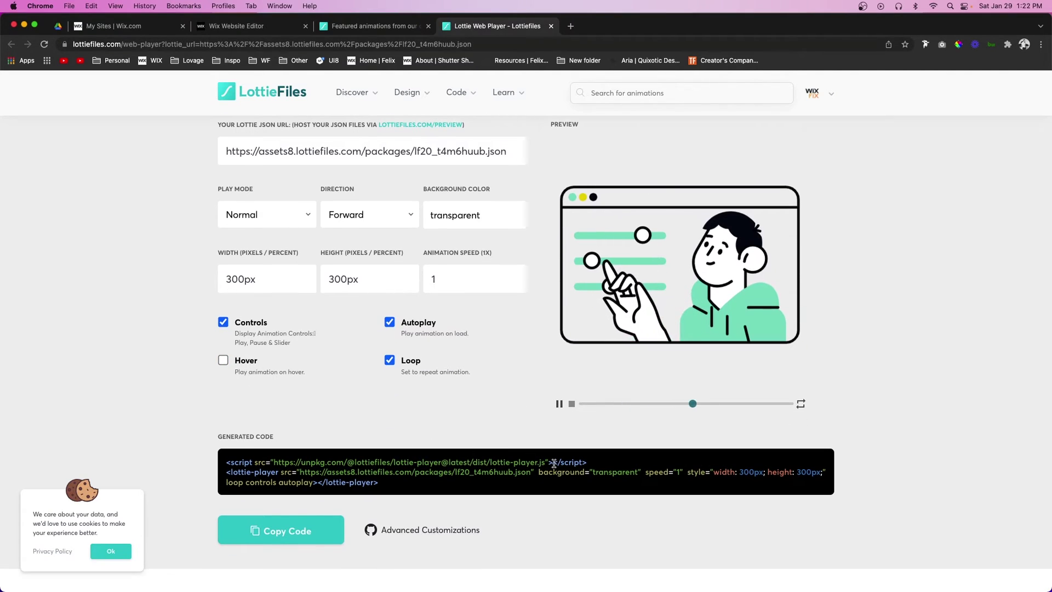
left_click_drag(545, 463, 272, 461)
key("super+c")
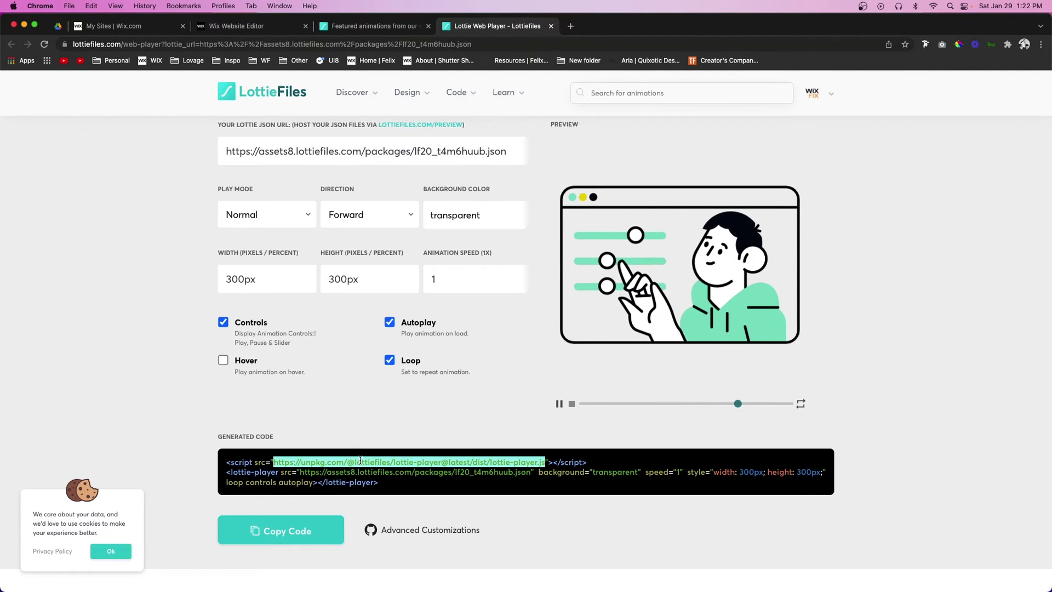
left_click(222, 27)
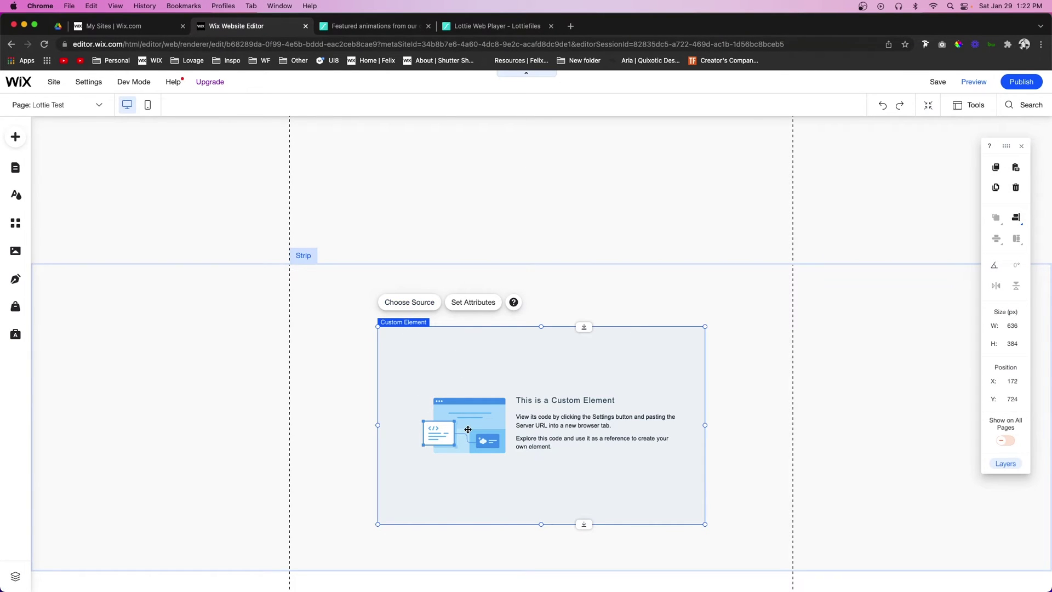
- Set the custom element's server URL to the pasted lottie-player script URL
left_click(403, 303)
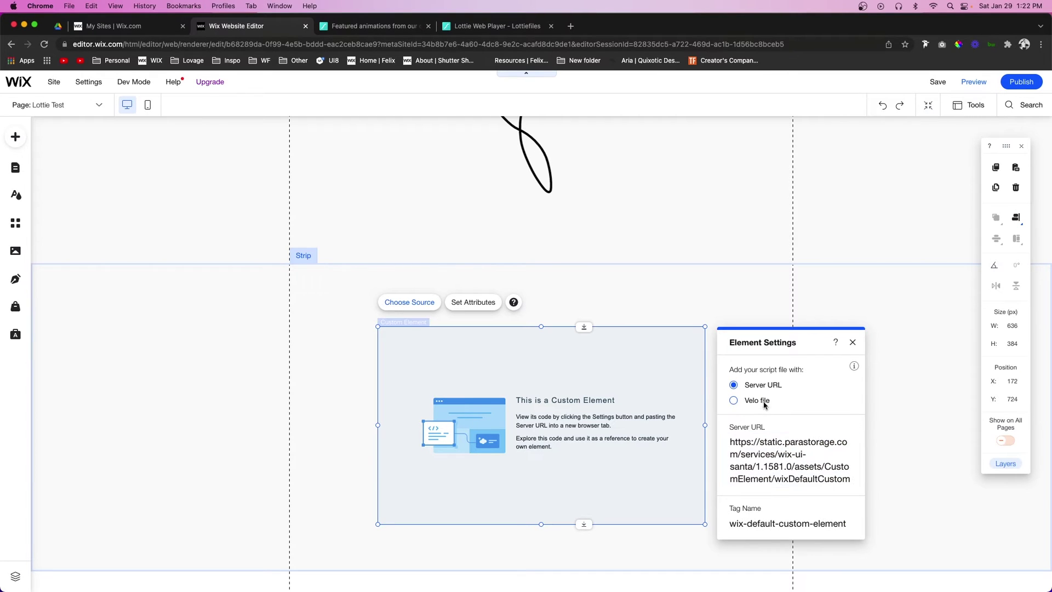
left_click(773, 450)
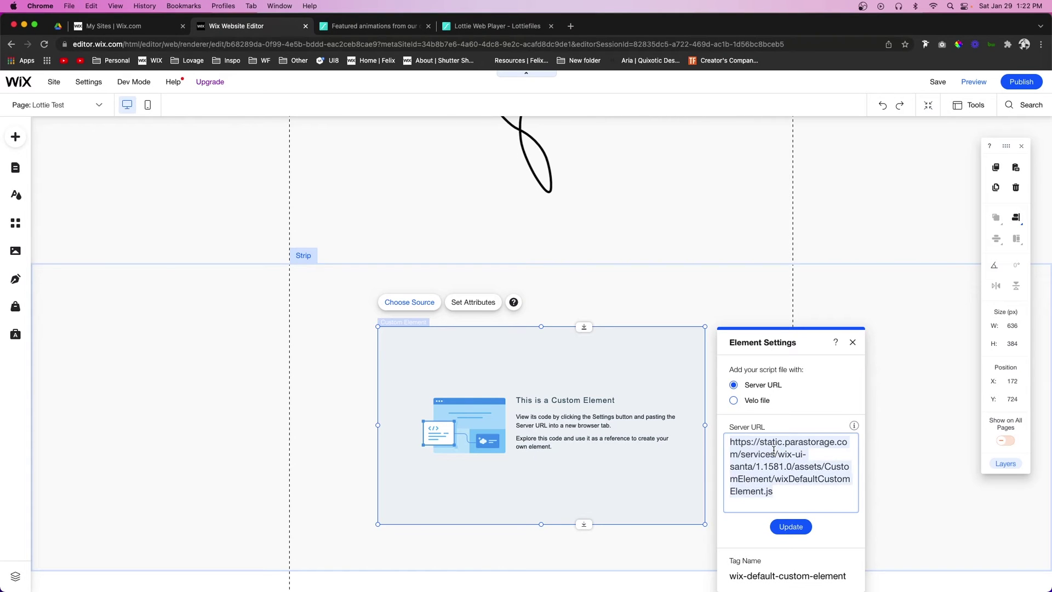
key("super+v")
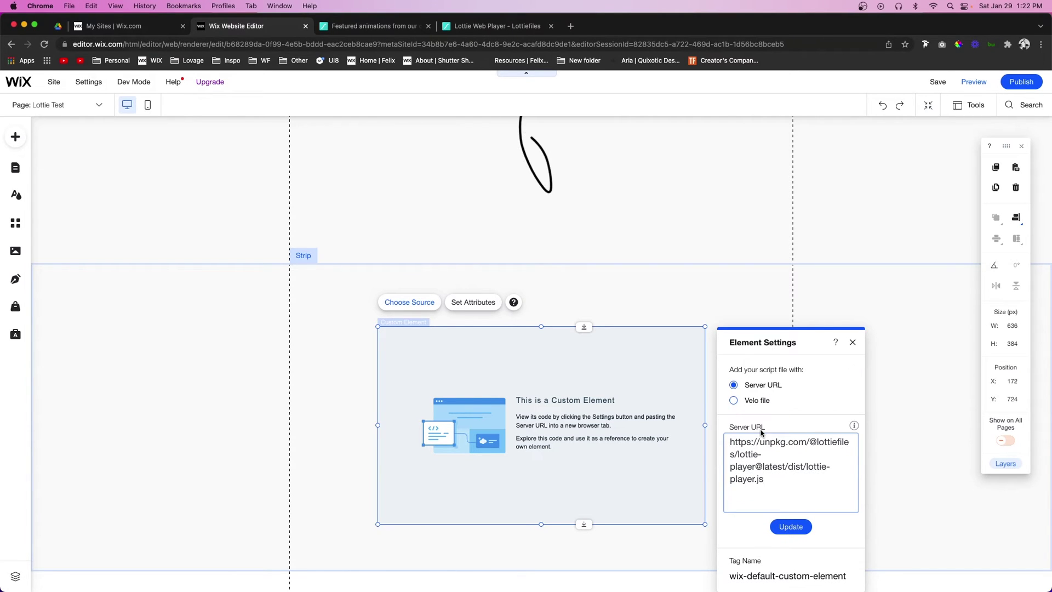
left_click(798, 526)
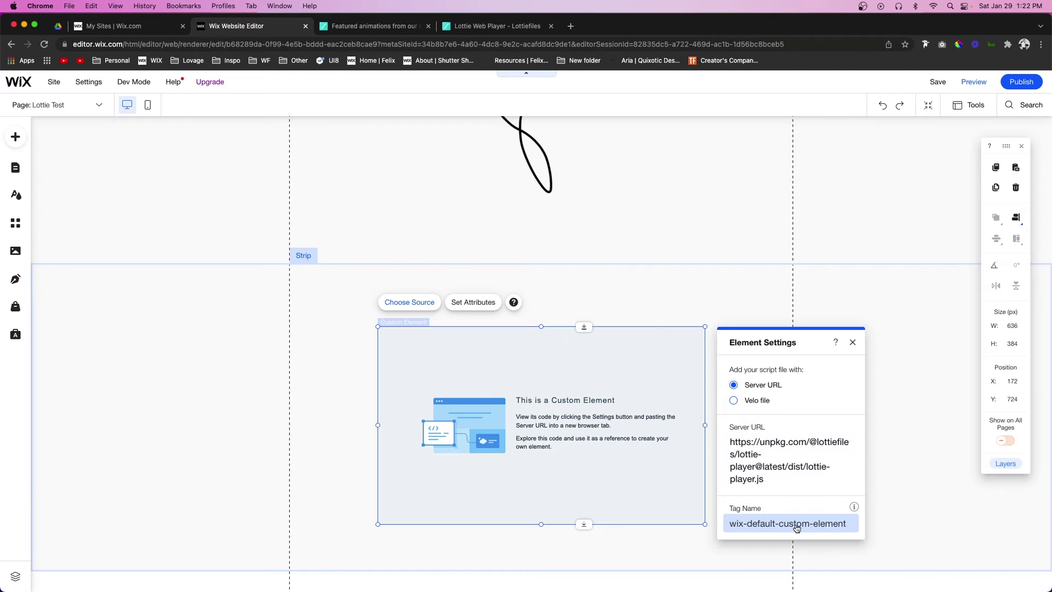
- Change the element's tag name to lottie-player and close its settings
left_click(791, 524)
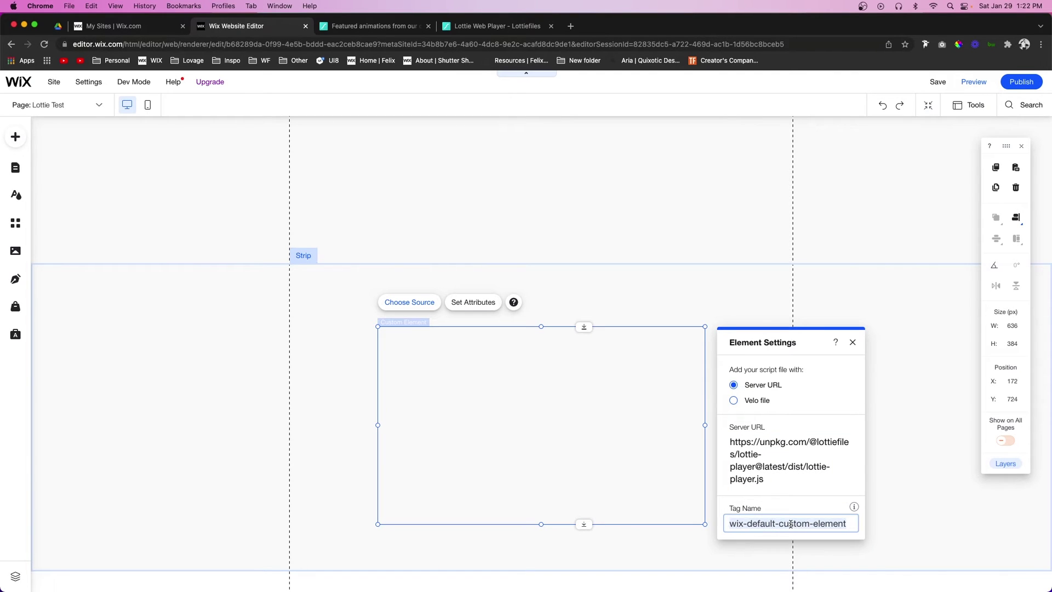
key("BackSpace")
type("lo")
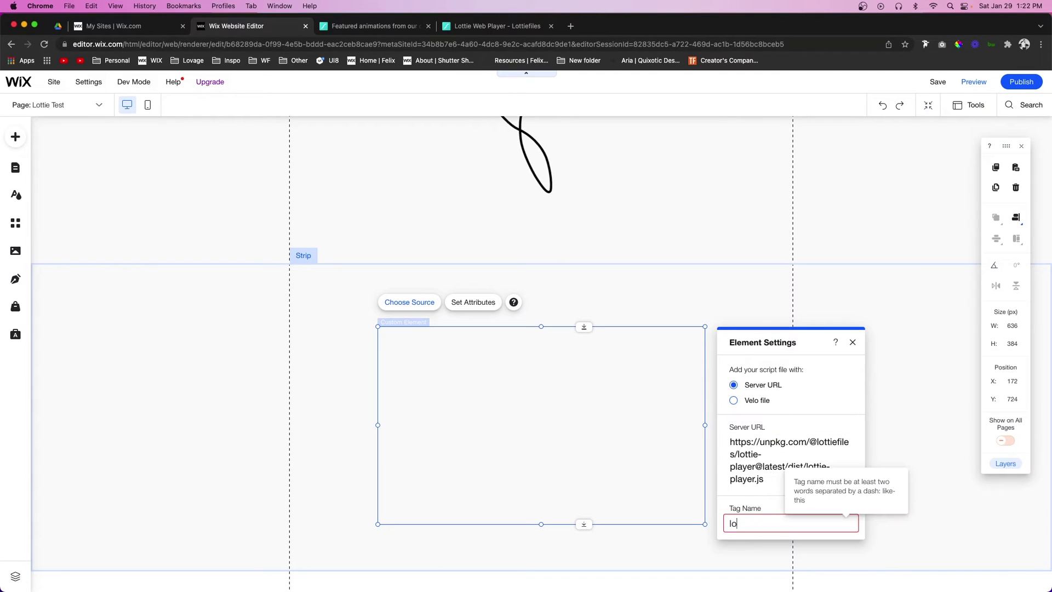
type("ttie-player")
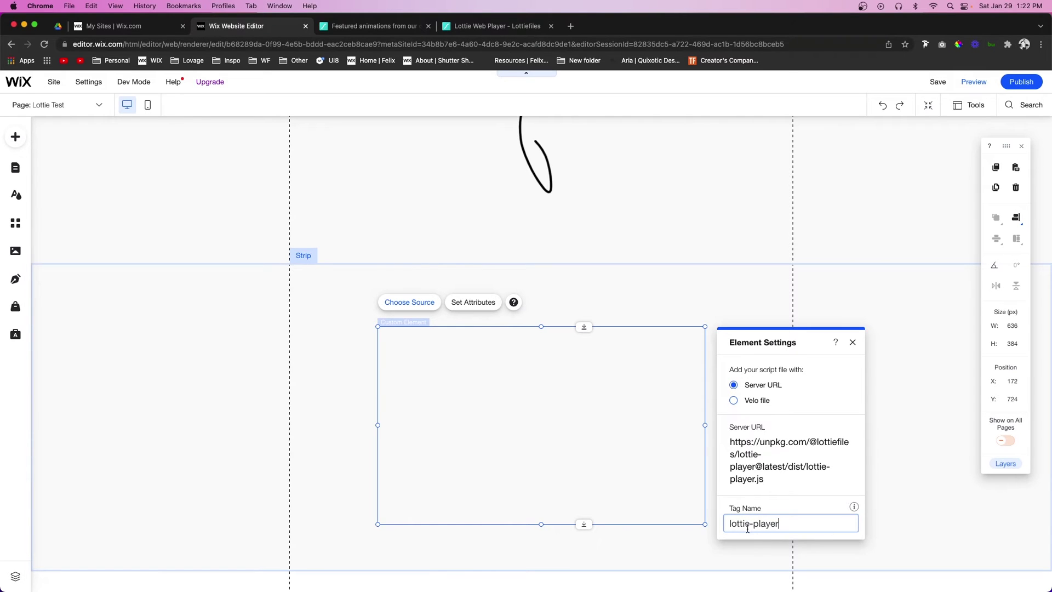
key("Return")
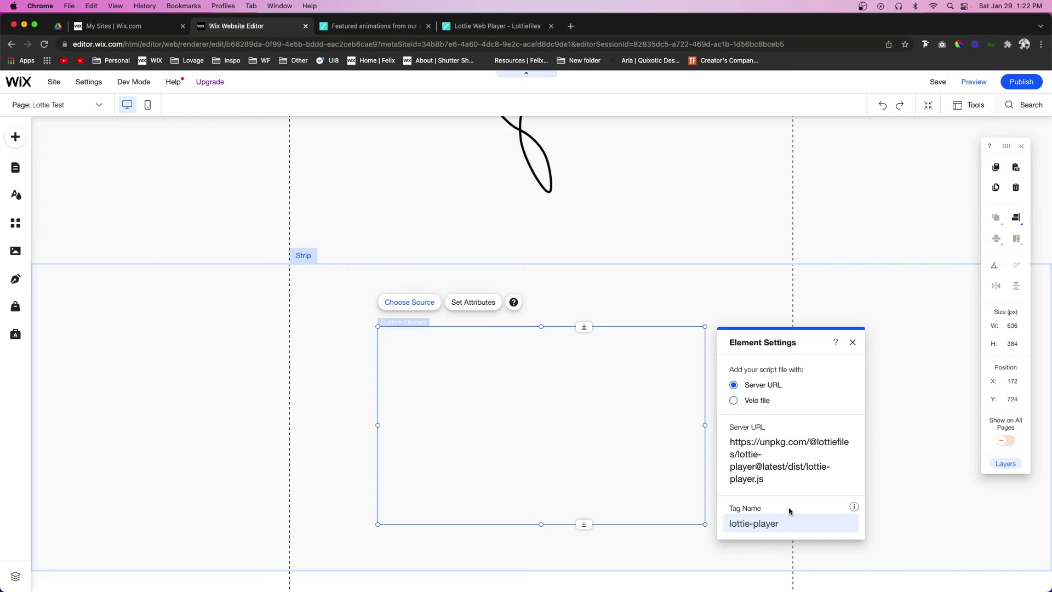
left_click(855, 345)
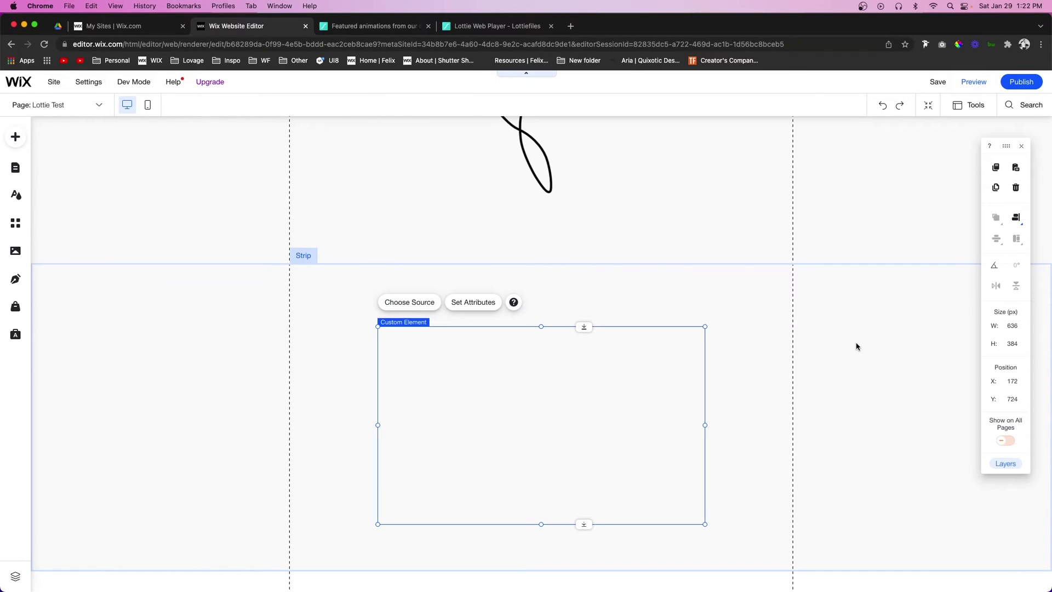
left_click(466, 29)
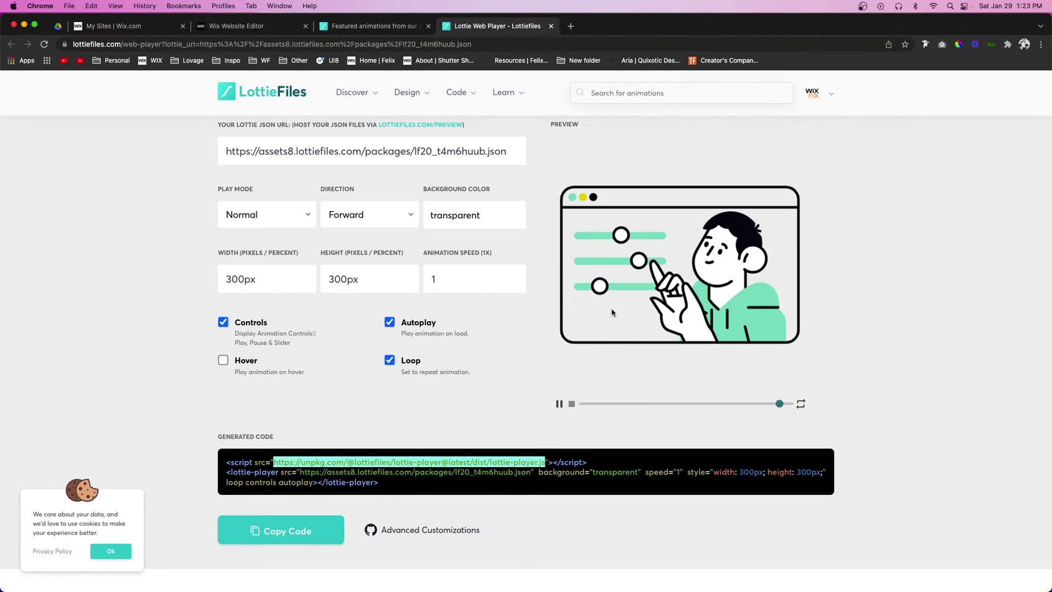
- Copy the Settings Sliders animation's JSON URL and return to the Wix editor
scroll(530, 257, "up", 1)
left_click(440, 193)
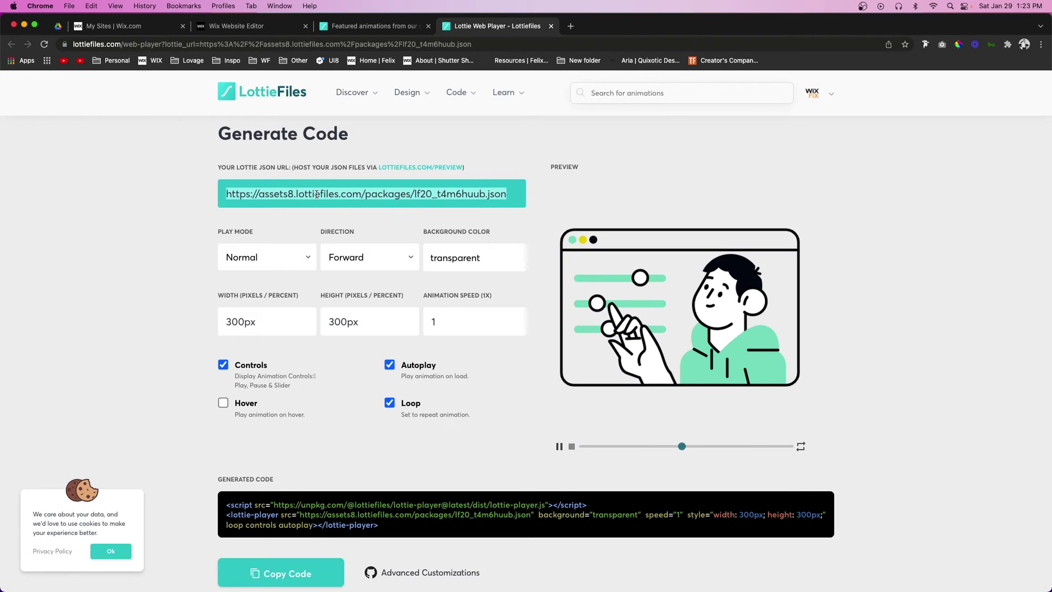
left_click(232, 26)
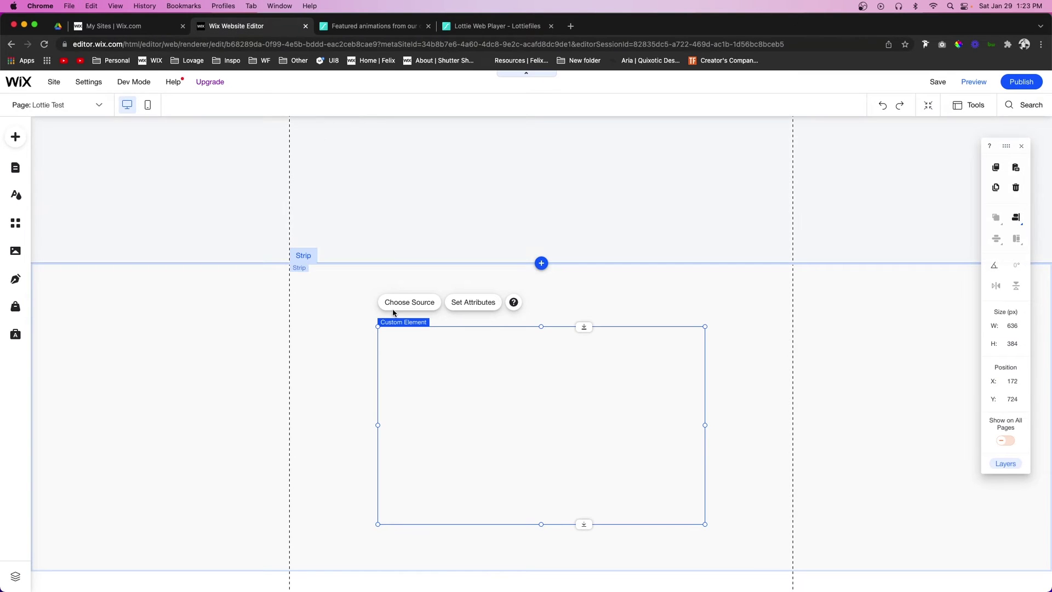
- Add an src attribute holding the pasted Lottie JSON URL
left_click(473, 303)
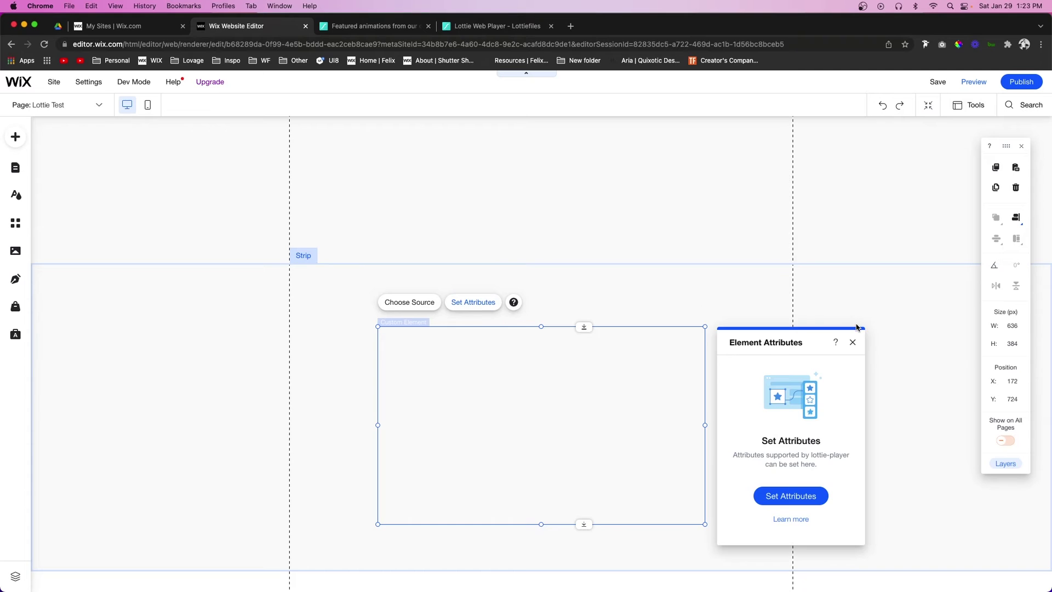
left_click(787, 497)
left_click(760, 426)
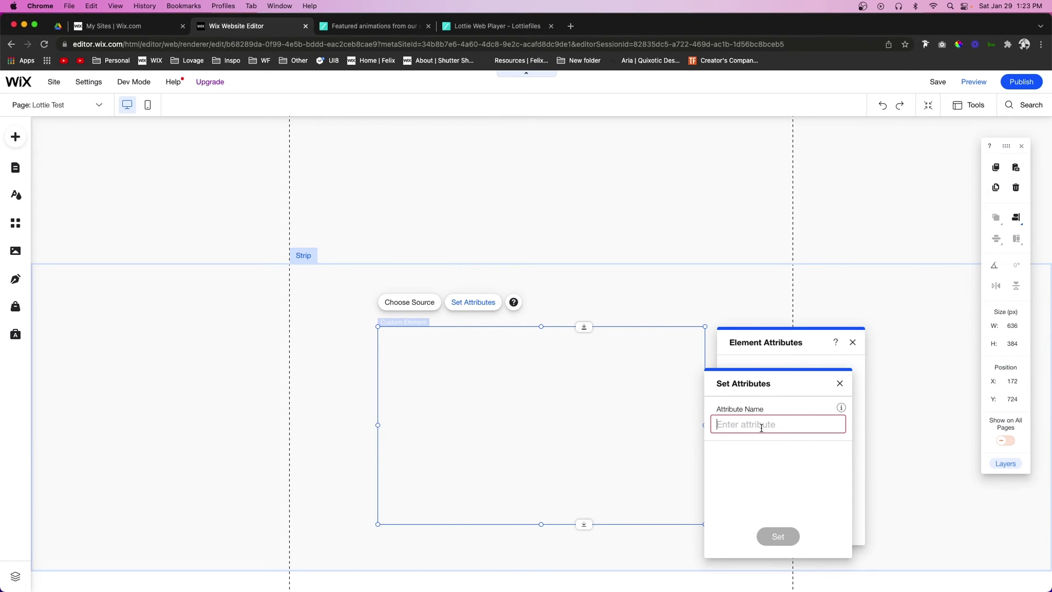
type("sr")
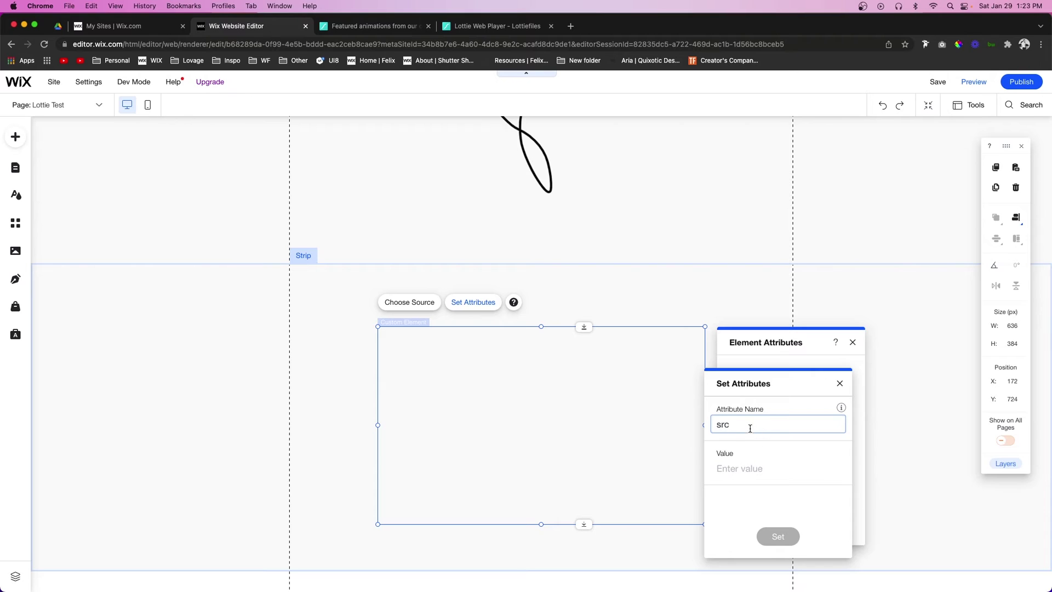
type("c")
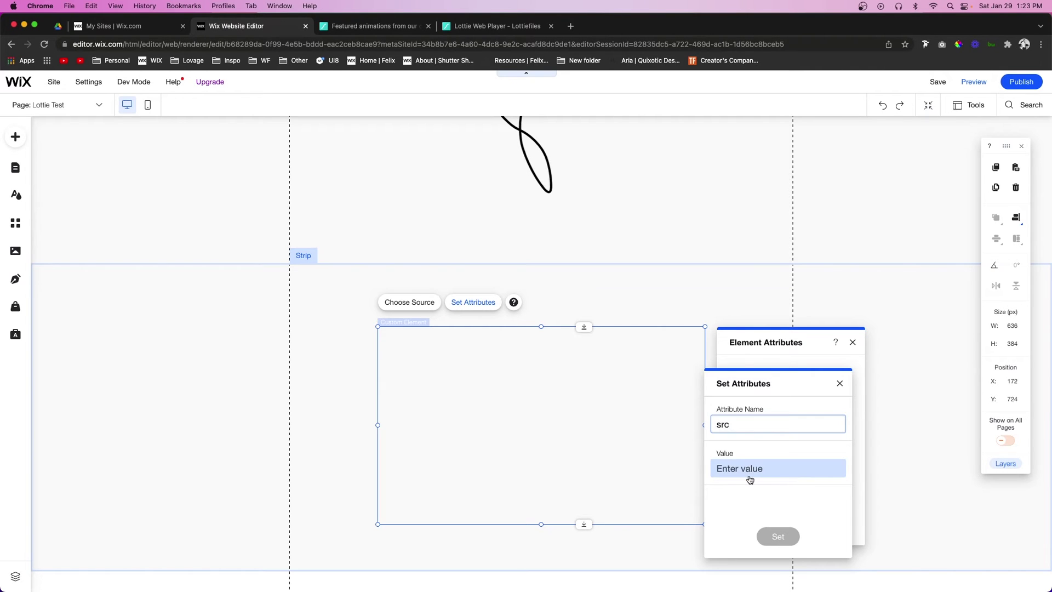
left_click(766, 469)
key("super+v")
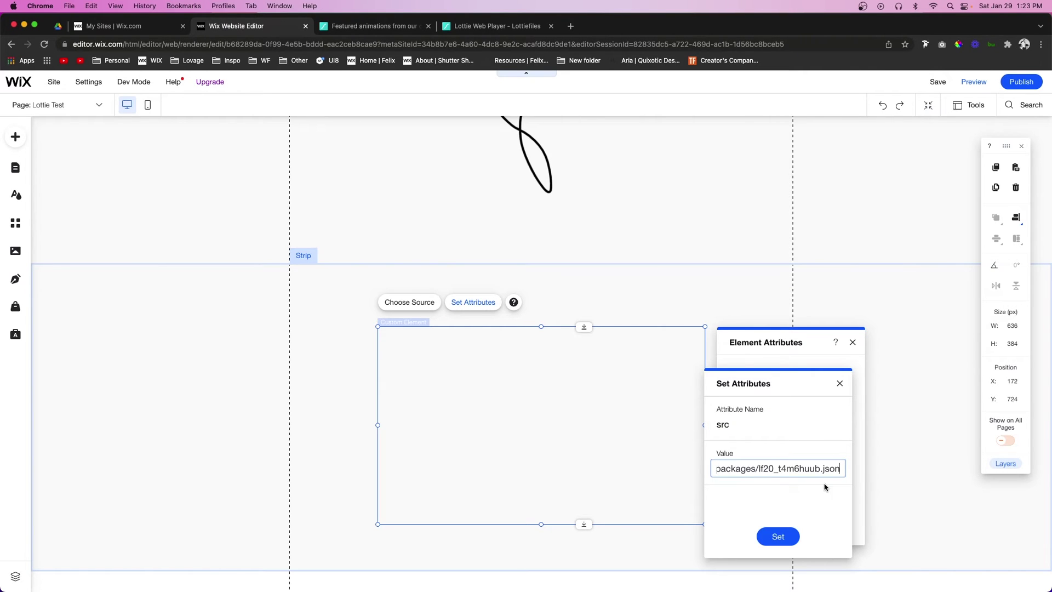
left_click(477, 32)
left_click(245, 29)
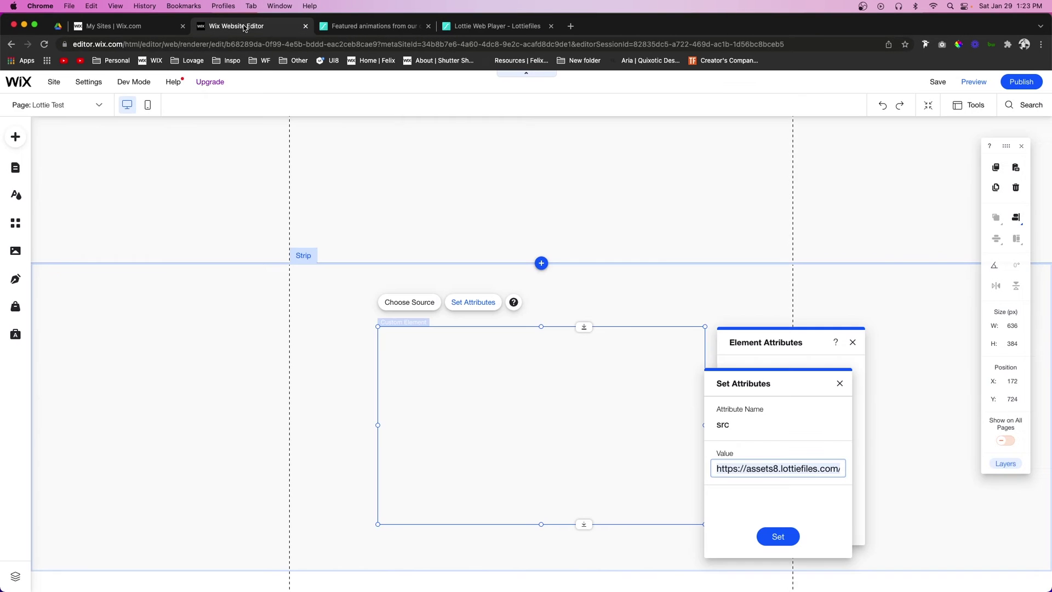
left_click(778, 536)
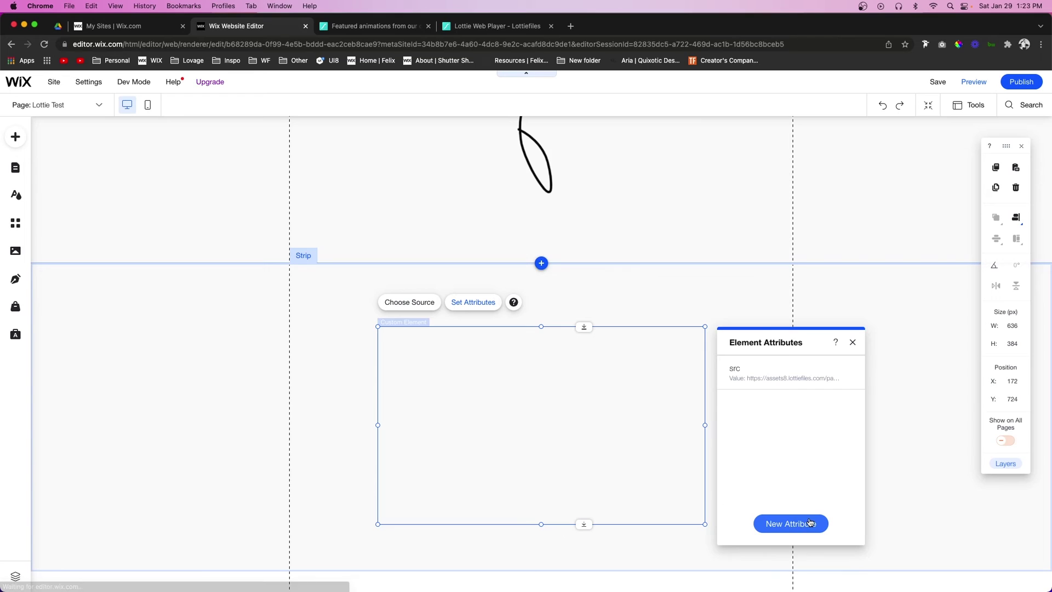
- Add a background attribute with the value transparent
left_click(792, 524)
left_click(772, 425)
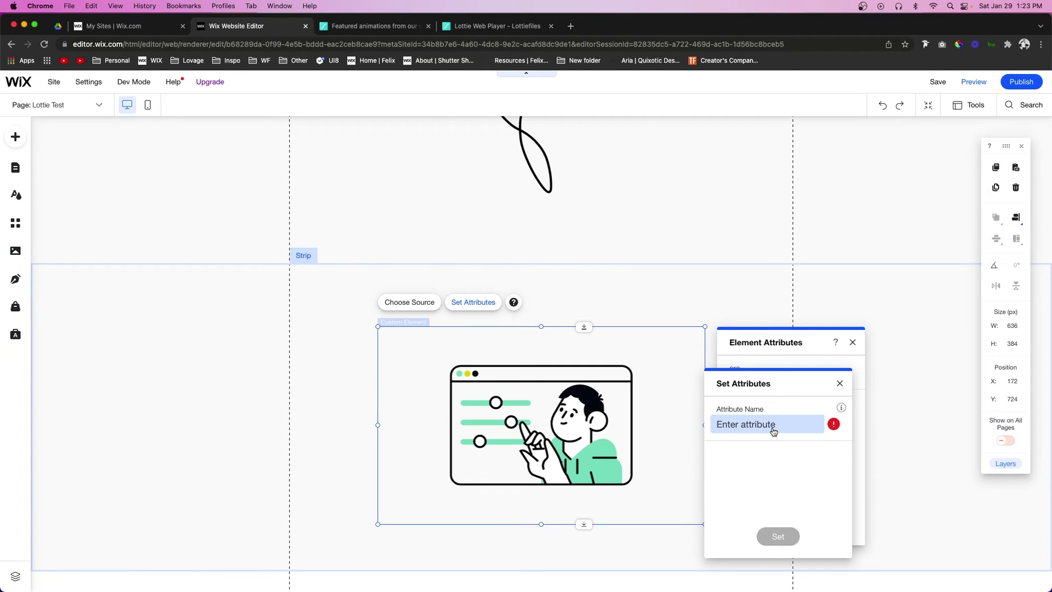
type("ba")
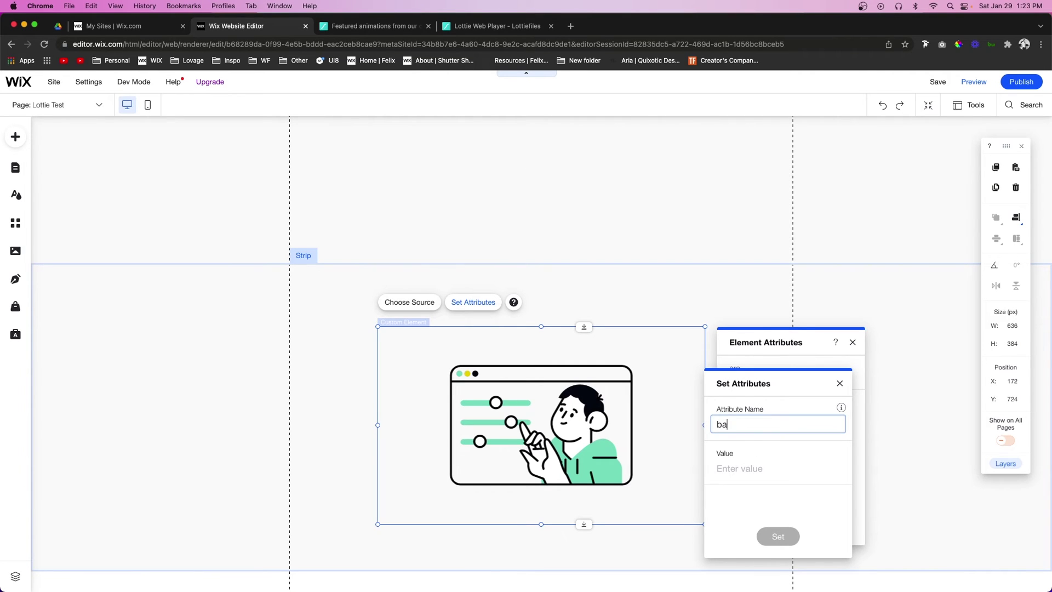
type("ckground")
key("Tab")
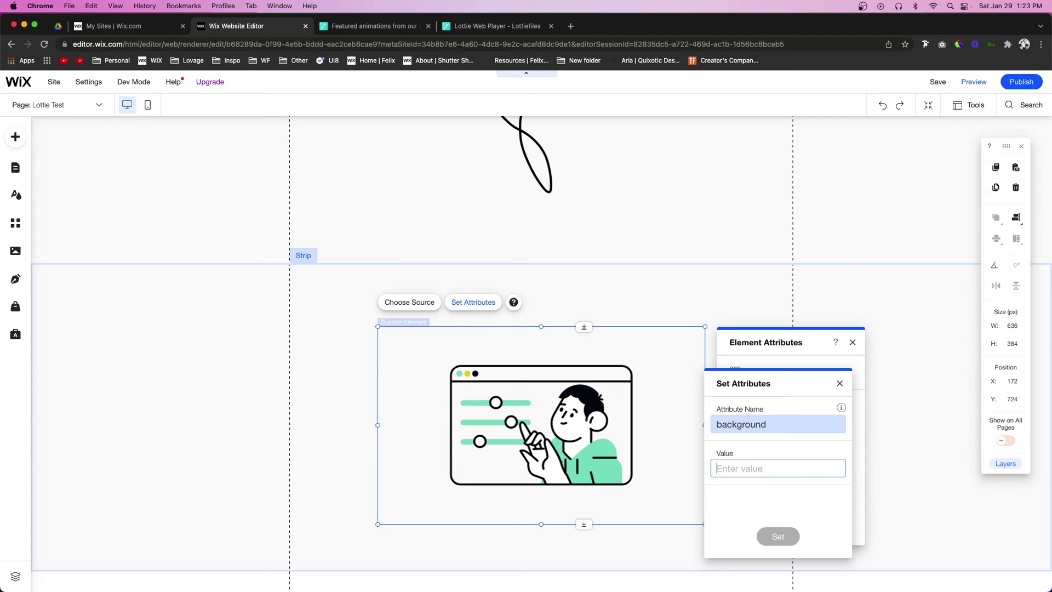
type("transpare")
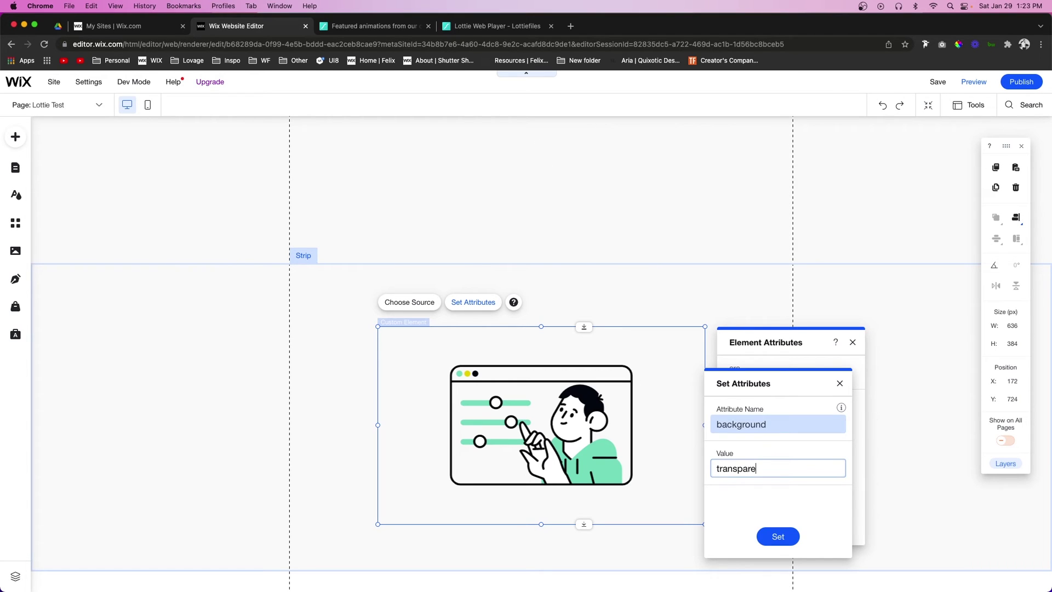
type("nt")
left_click(788, 535)
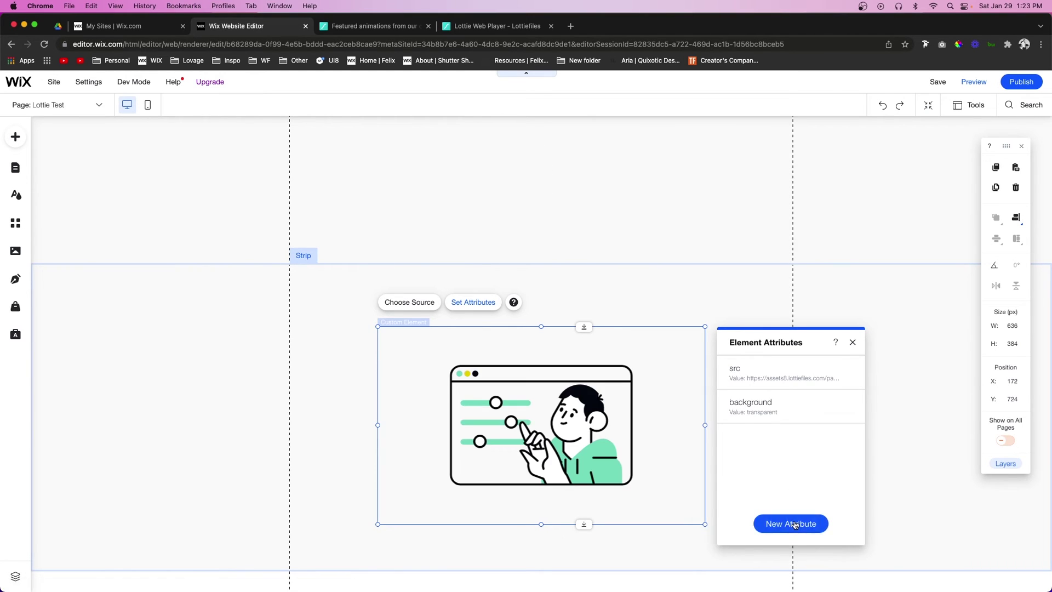
left_click(795, 525)
- Add a speed attribute with the value 1
left_click(775, 423)
type("speed")
key("Tab")
type("1")
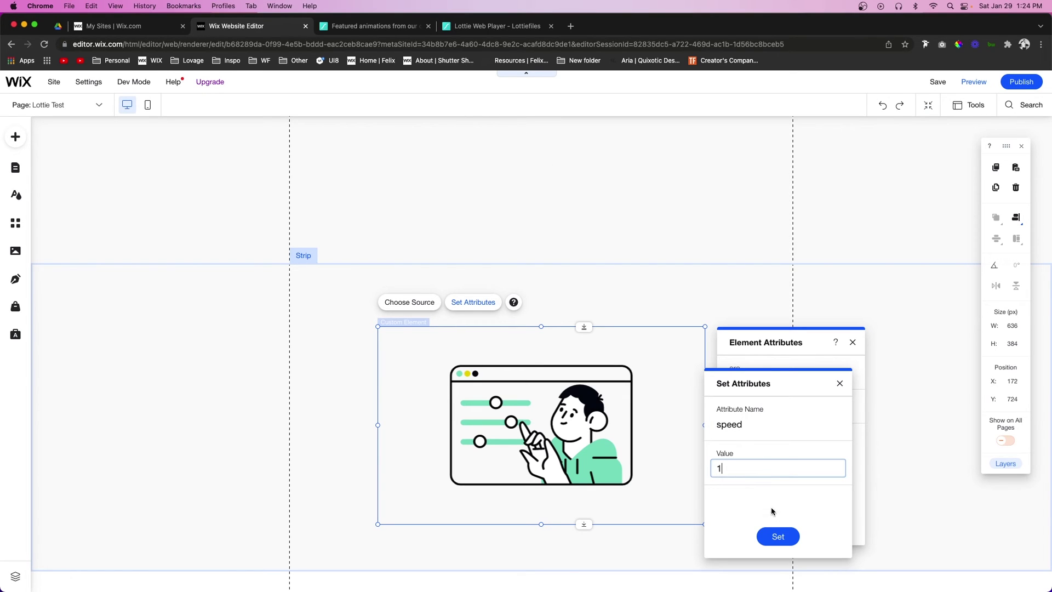
left_click(779, 536)
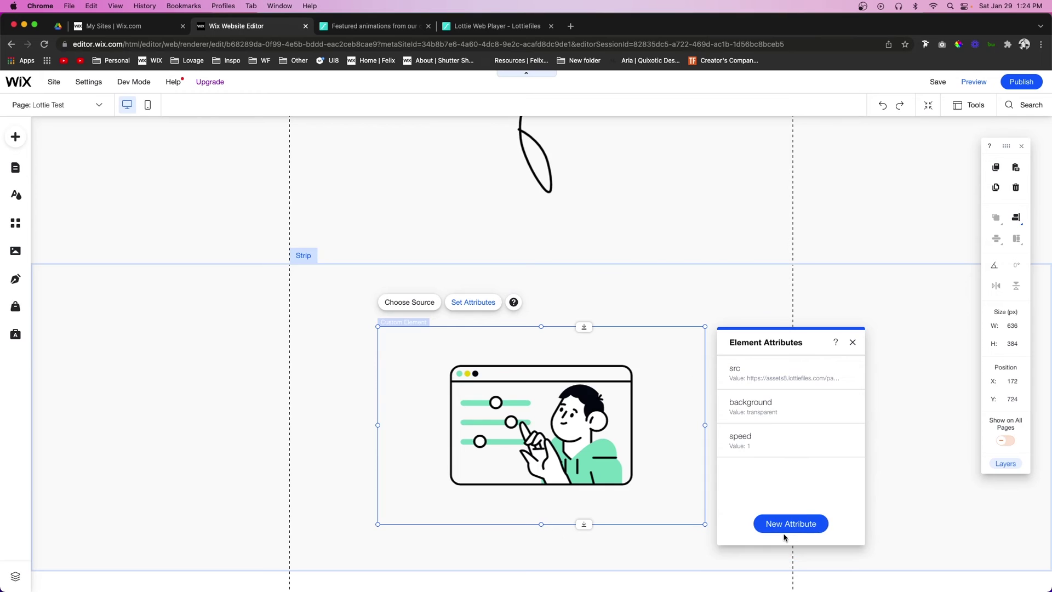
- Add loop and autoplay attributes, both set to true
left_click(799, 525)
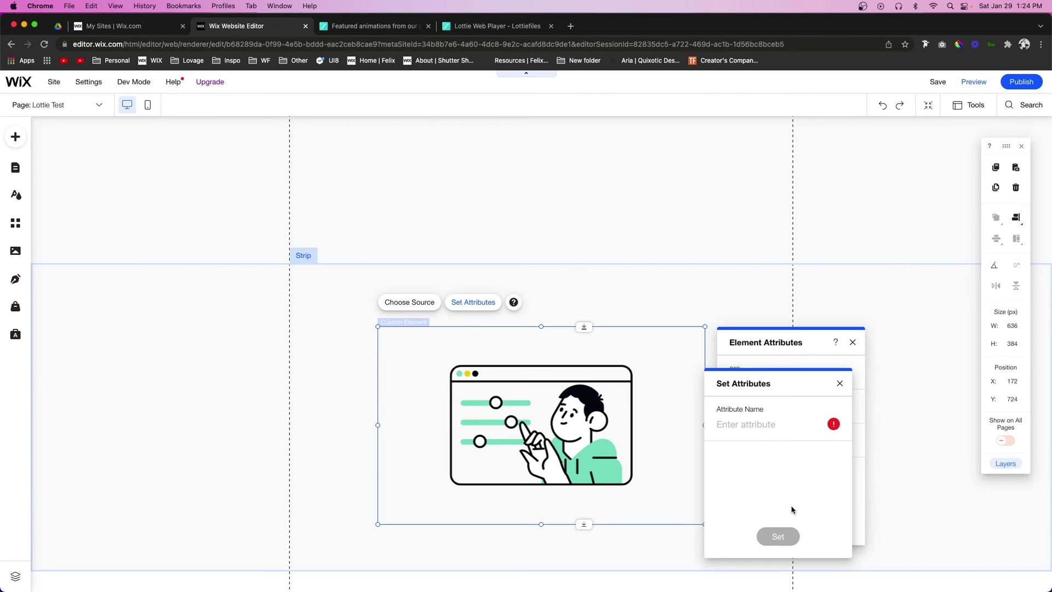
left_click(770, 425)
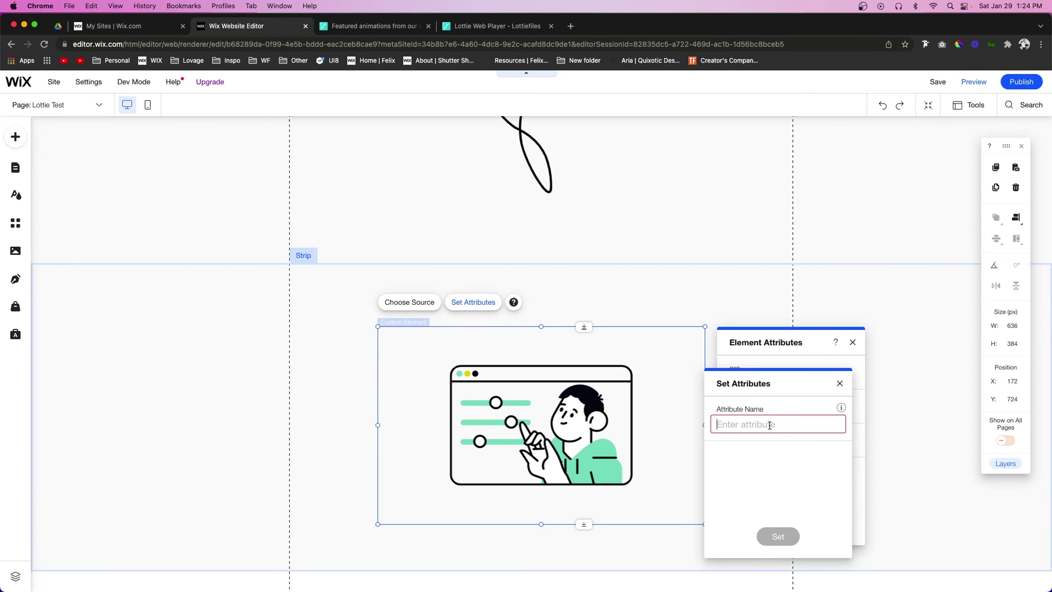
type("loop")
left_click(778, 468)
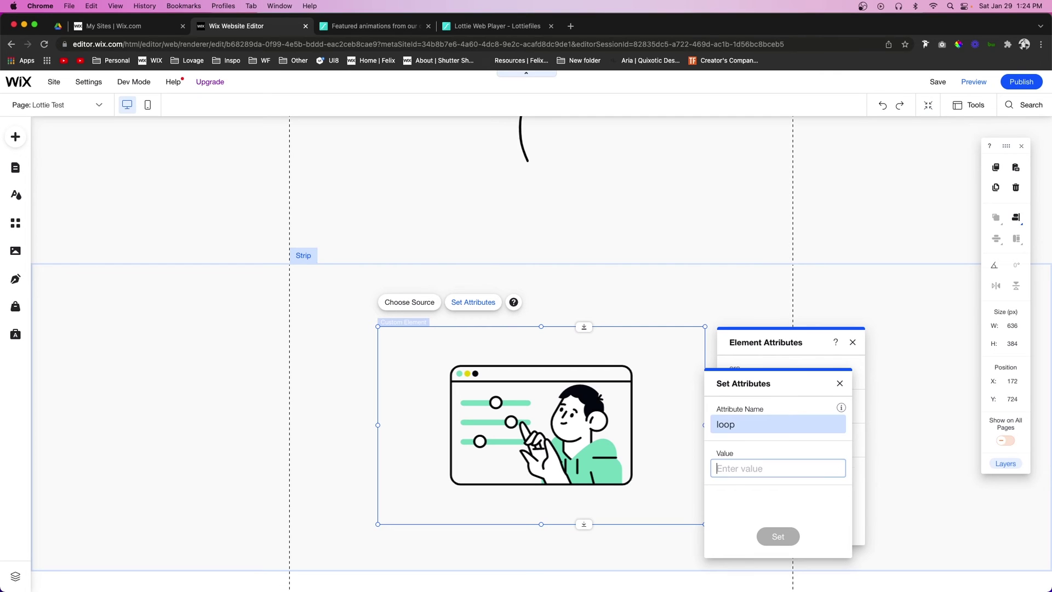
type("true")
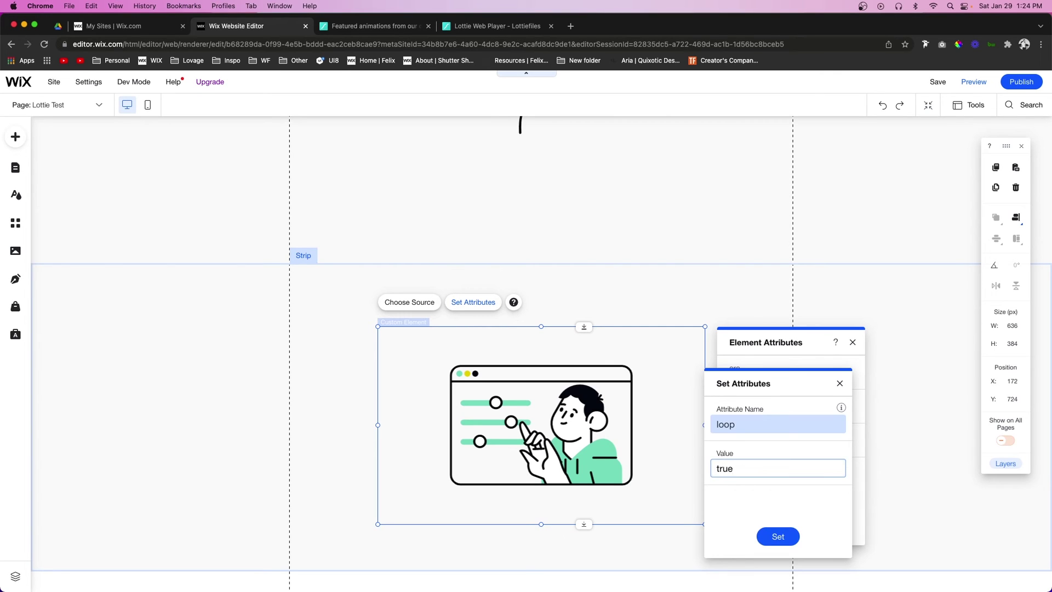
left_click(781, 537)
left_click(791, 524)
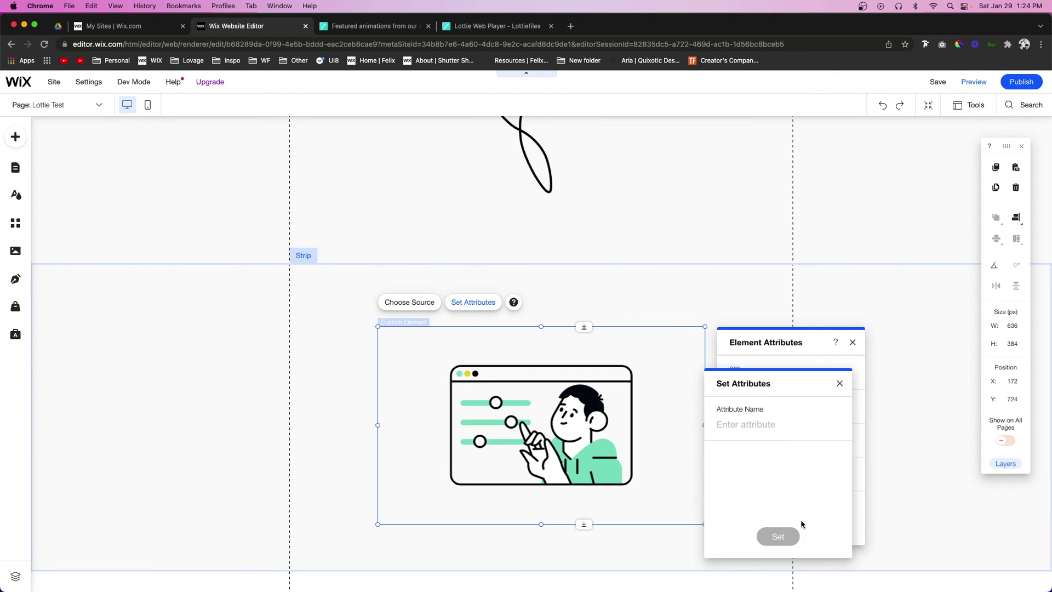
left_click(755, 425)
type("autoplay")
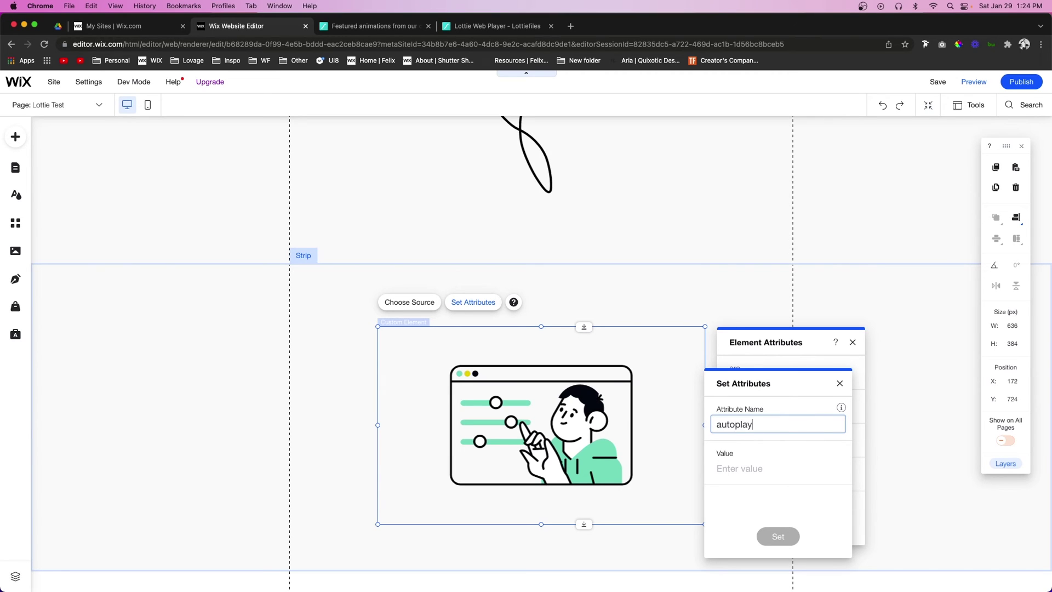
key("Tab")
type("tru")
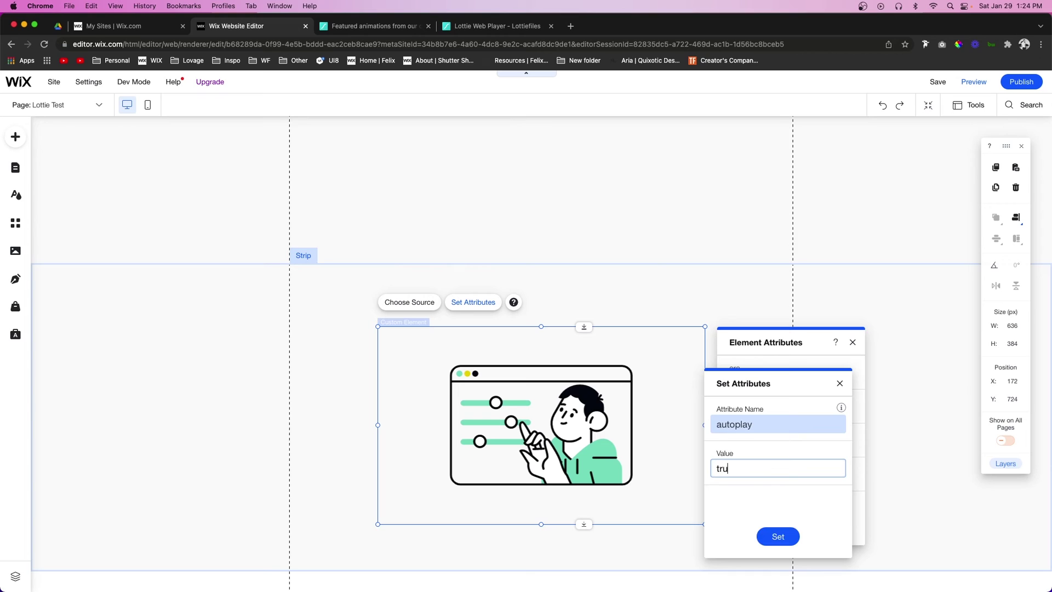
type("e")
left_click(778, 536)
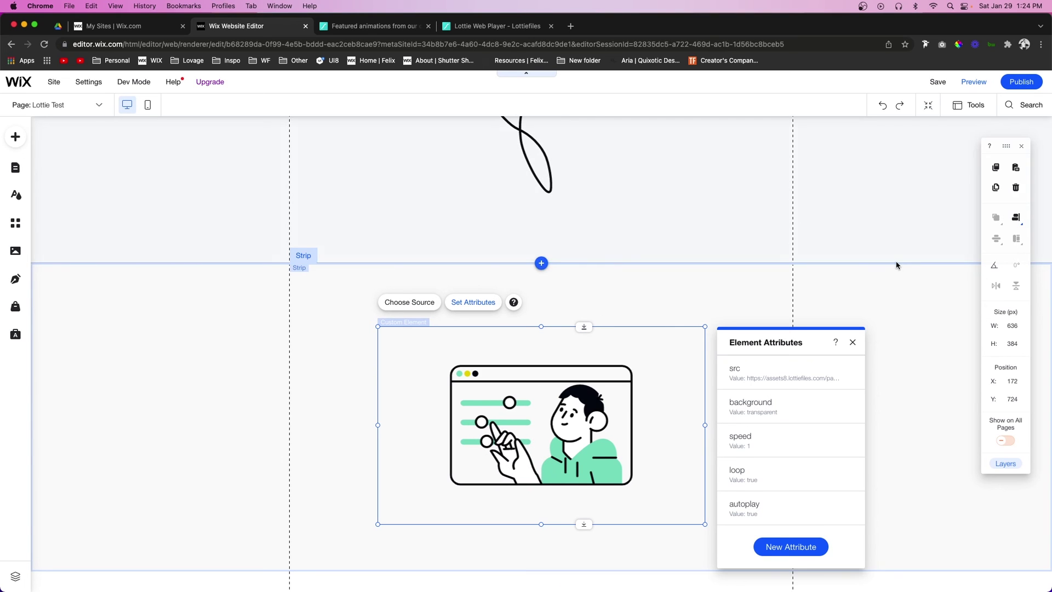
left_click_drag(765, 344, 766, 330)
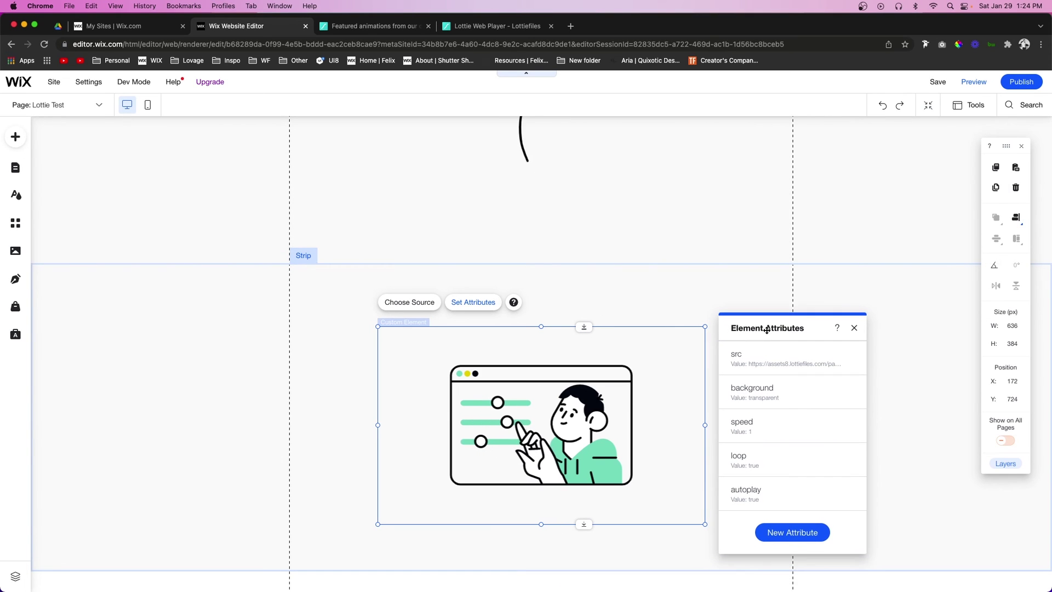
scroll(340, 377, "up", 3)
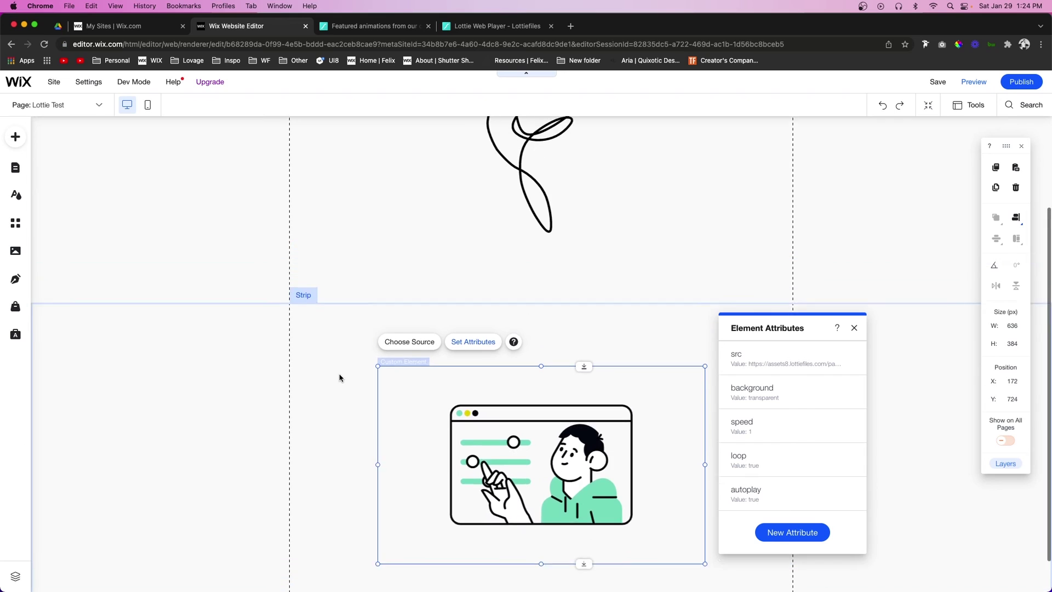
scroll(339, 376, "down", 3)
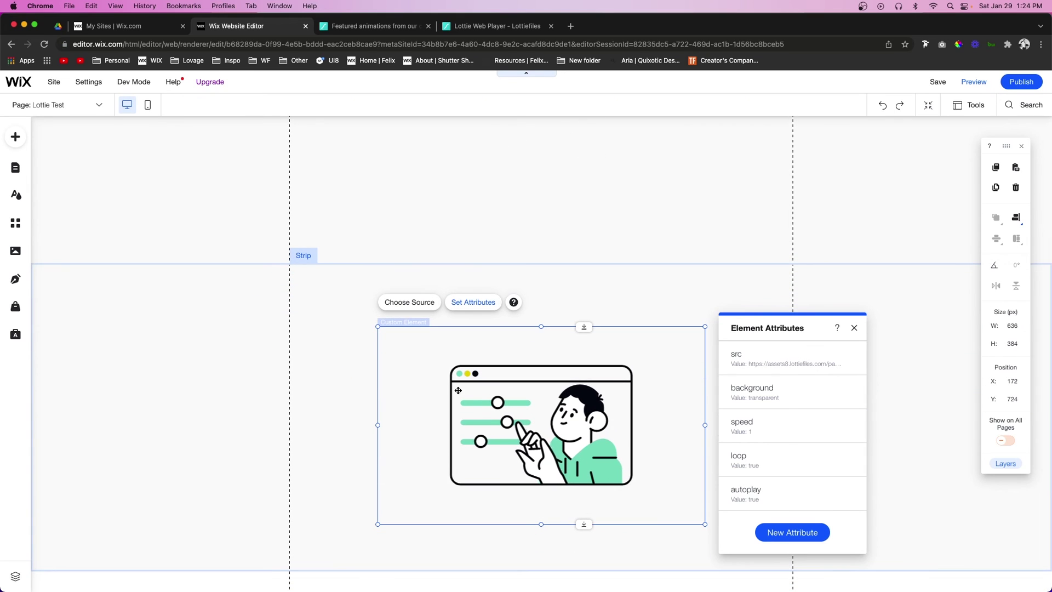